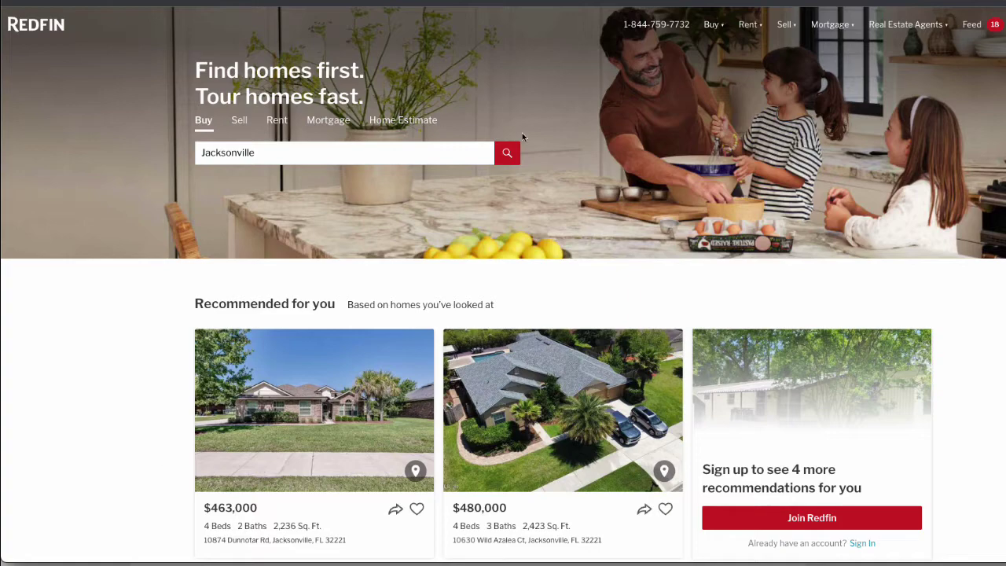
# Run the Jacksonville homes-for-sale search and open the All filters panel
pyautogui.click(508, 161)
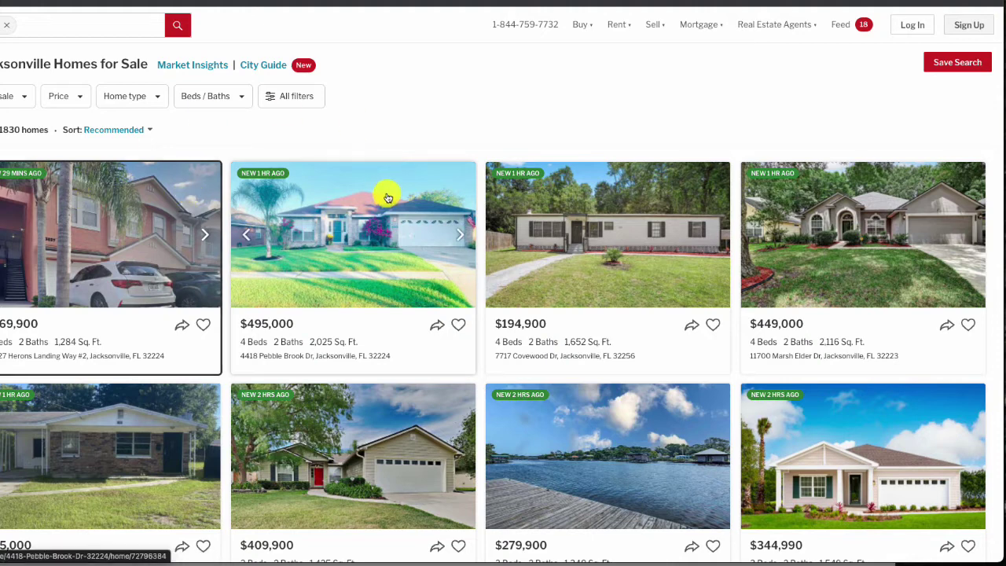
pyautogui.click(273, 98)
# Limit listing type to foreclosures by excluding By agent, By owner (FSBO) and New construction, then show the 4 homes
pyautogui.scroll(-5, 781, 447)
pyautogui.scroll(-8, 781, 449)
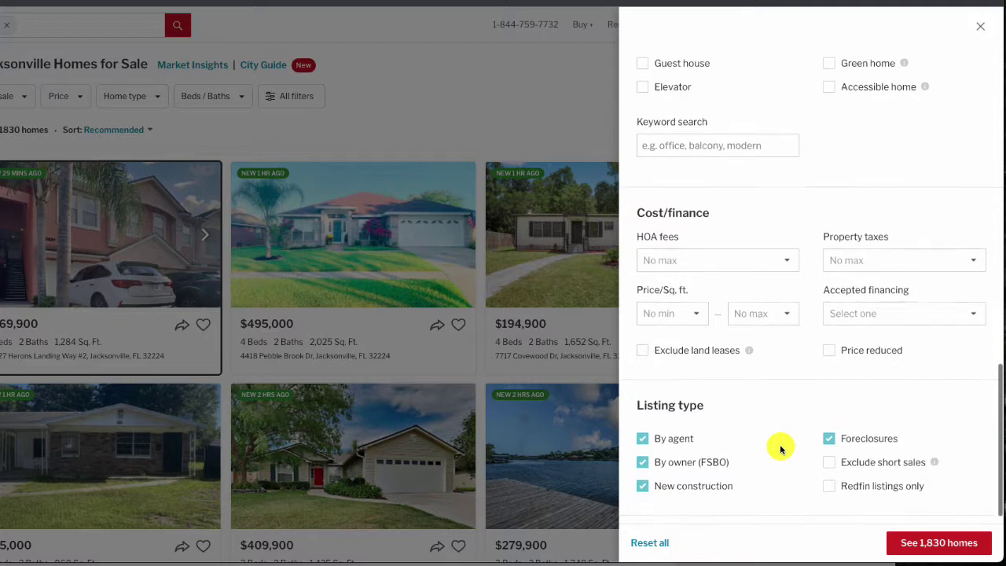
pyautogui.scroll(-1, 781, 449)
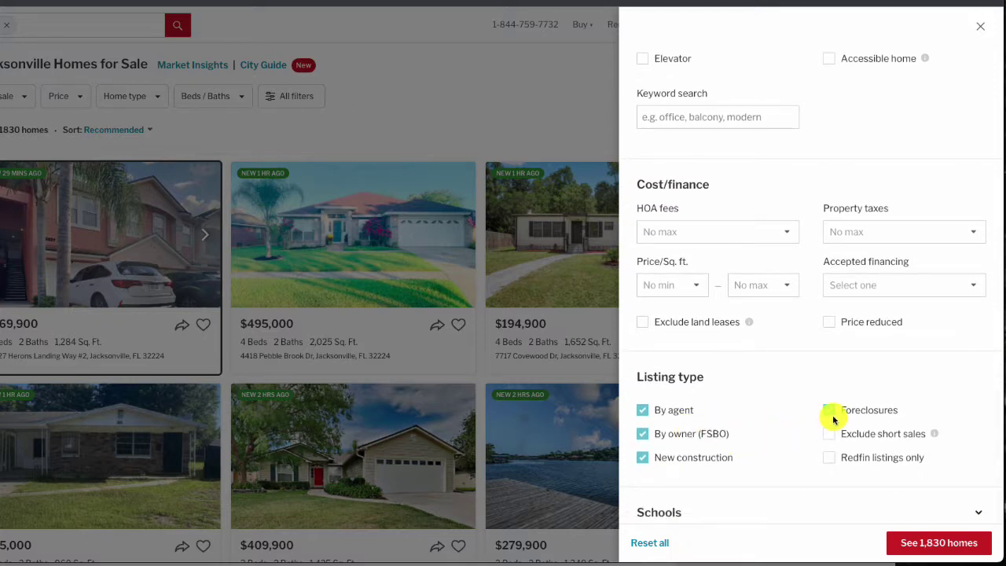
pyautogui.click(643, 412)
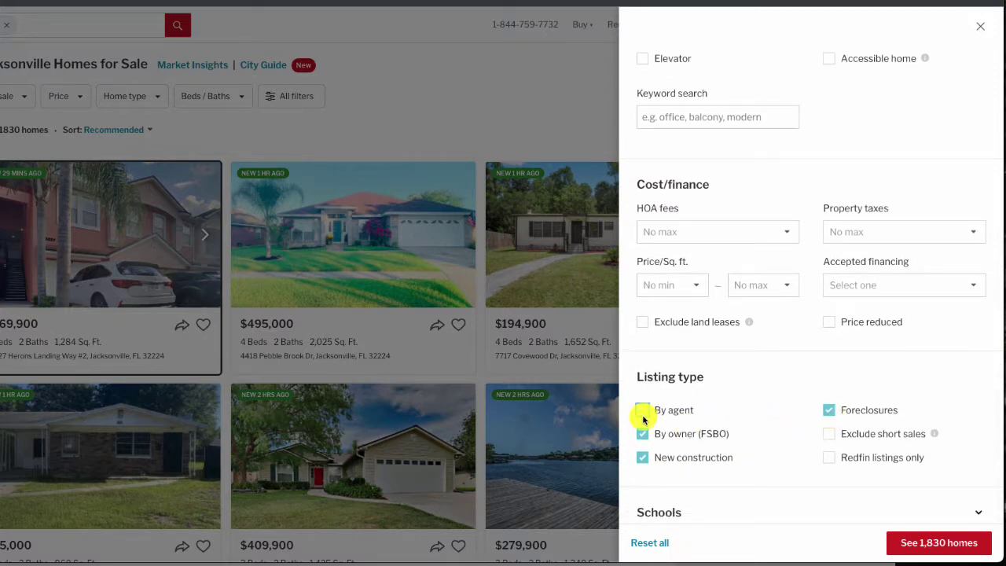
pyautogui.click(642, 434)
pyautogui.click(643, 458)
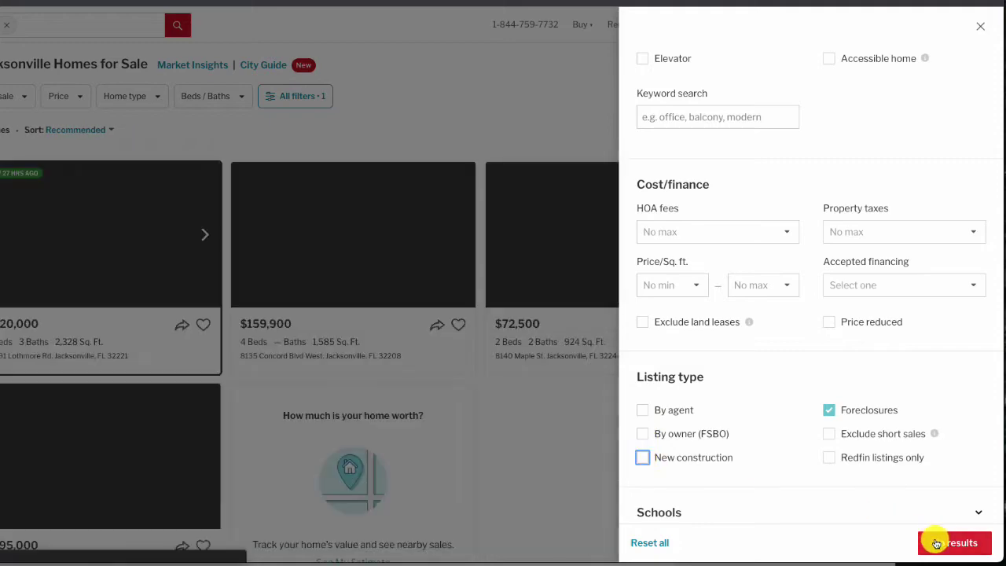
pyautogui.click(939, 544)
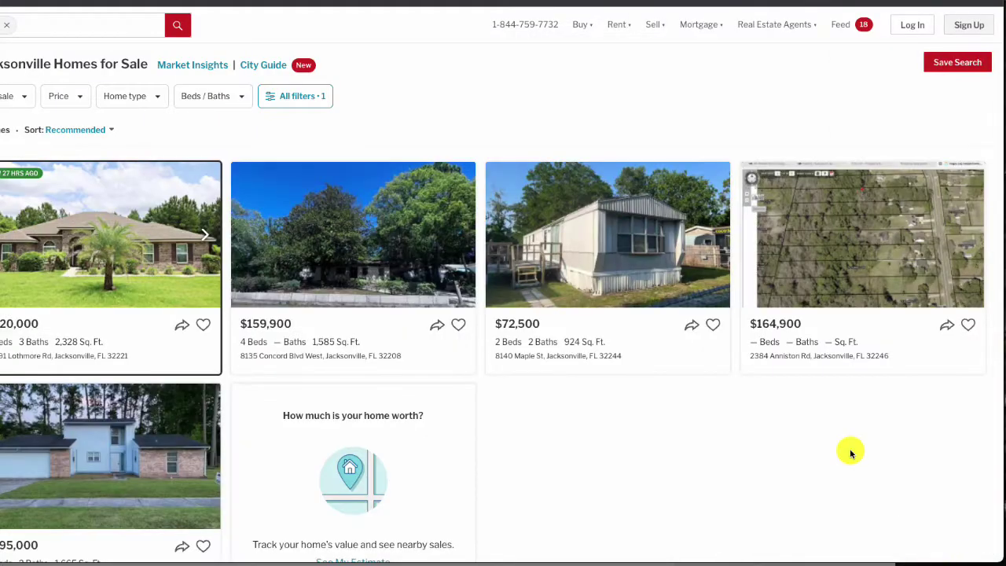
pyautogui.hscroll(-2, 168, 375)
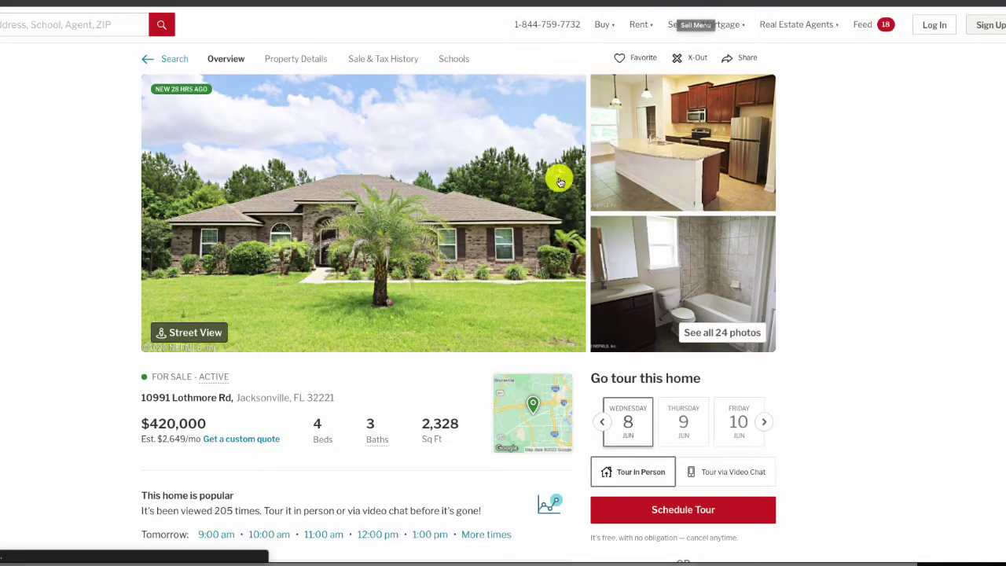
# Browse the listing's full 24-photo gallery, then close it
pyautogui.click(726, 332)
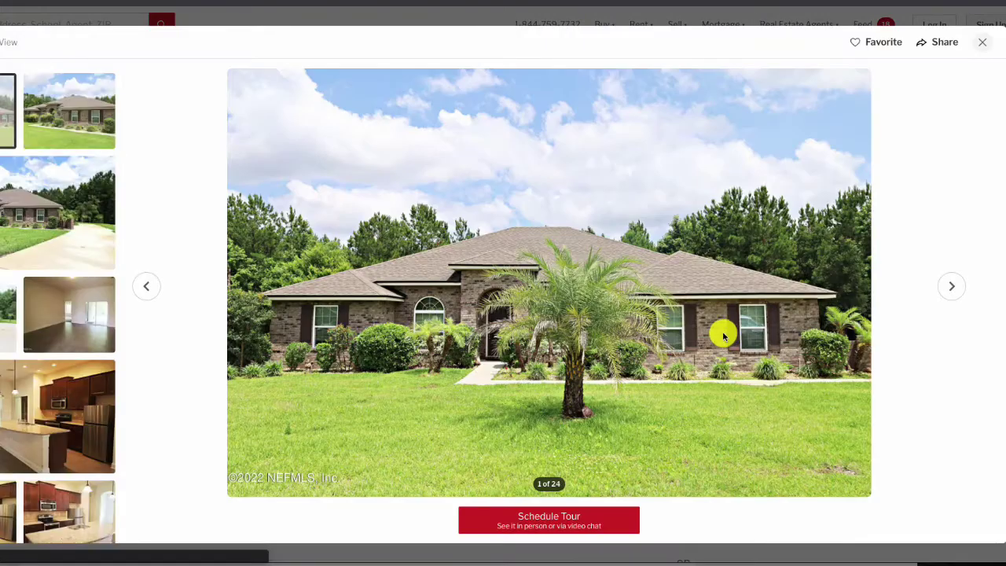
pyautogui.scroll(-10, 97, 464)
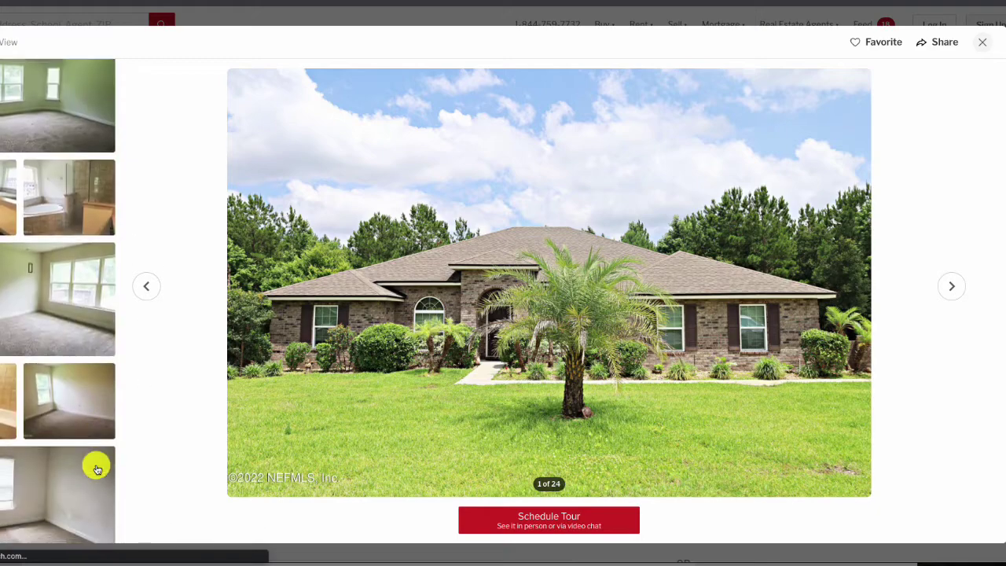
pyautogui.scroll(-10, 97, 469)
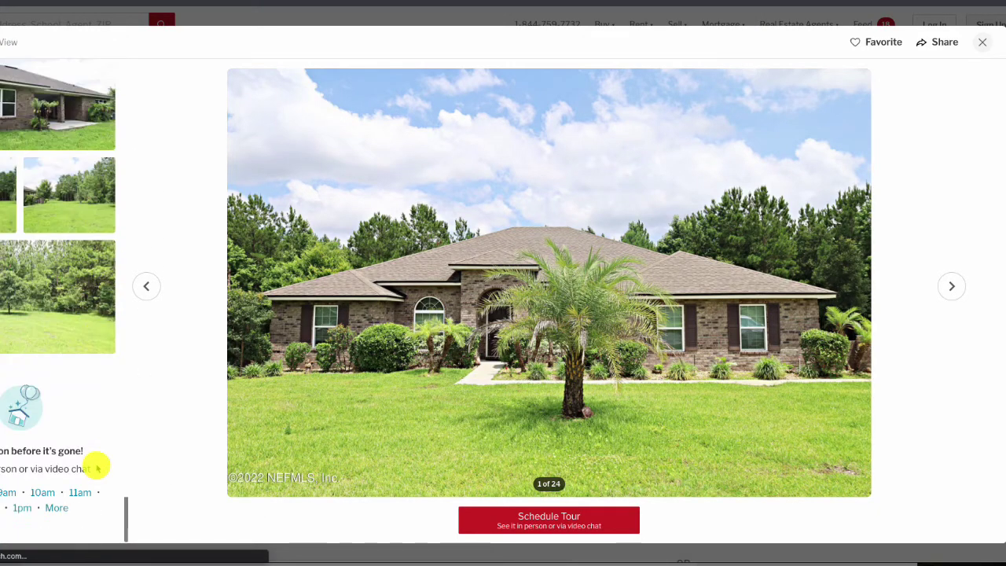
pyautogui.click(990, 45)
pyautogui.scroll(-3, 353, 460)
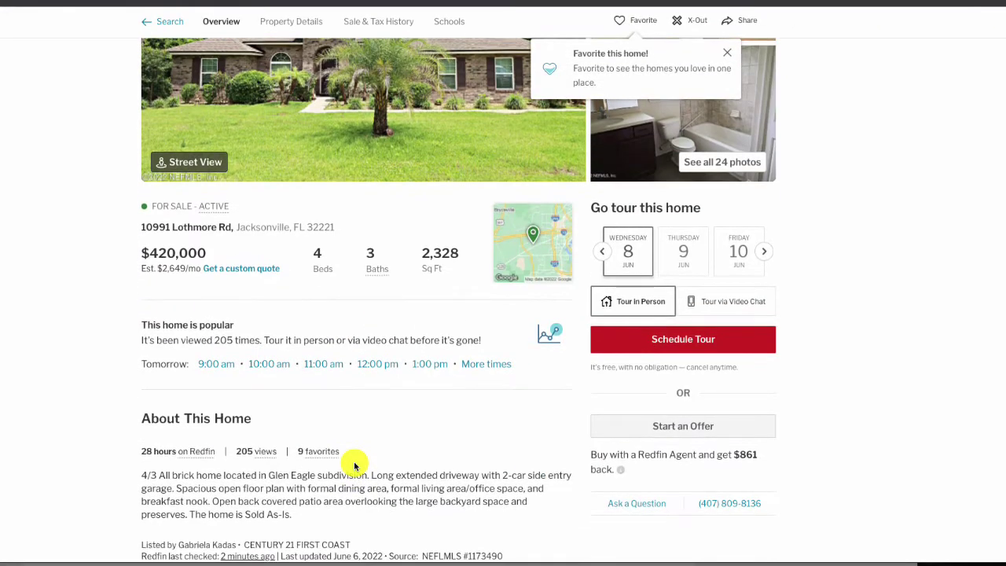
pyautogui.scroll(-2, 353, 464)
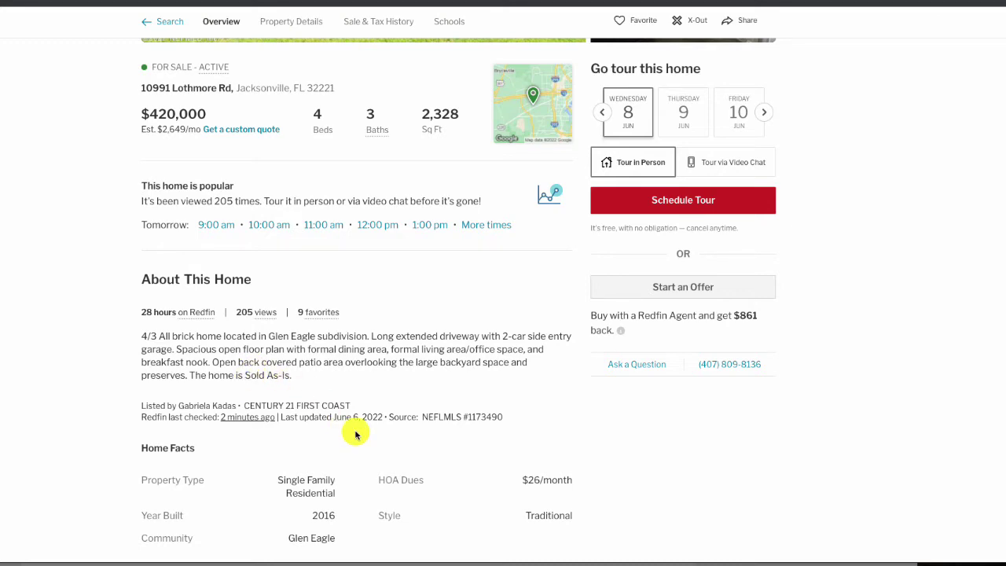
pyautogui.scroll(-7, 355, 435)
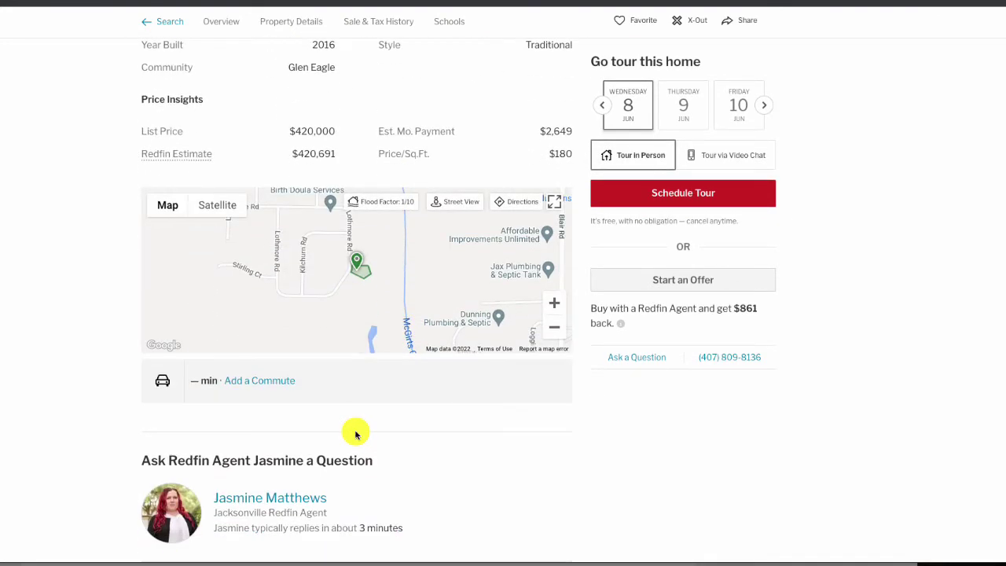
pyautogui.scroll(10, 87, 275)
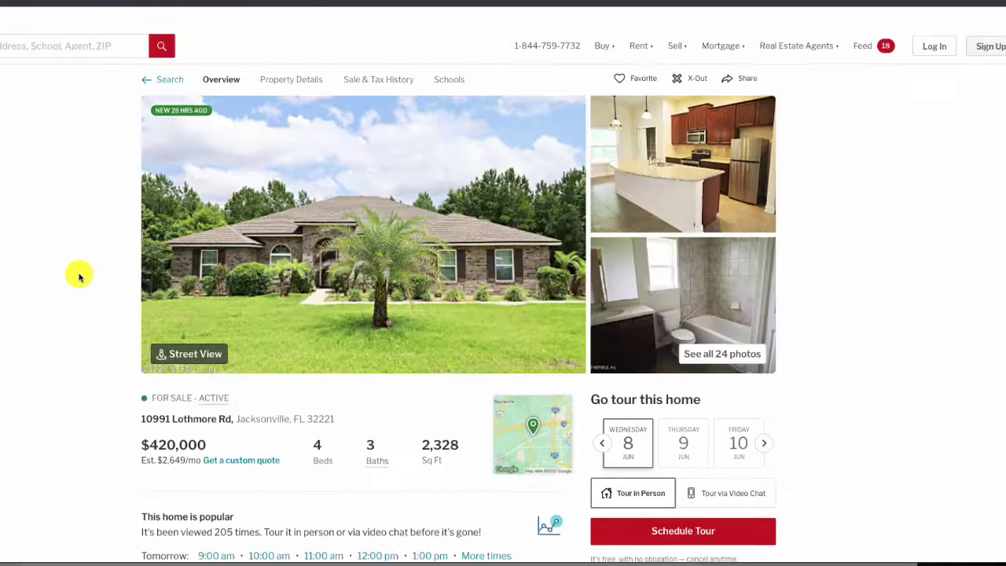
pyautogui.scroll(-1, 78, 276)
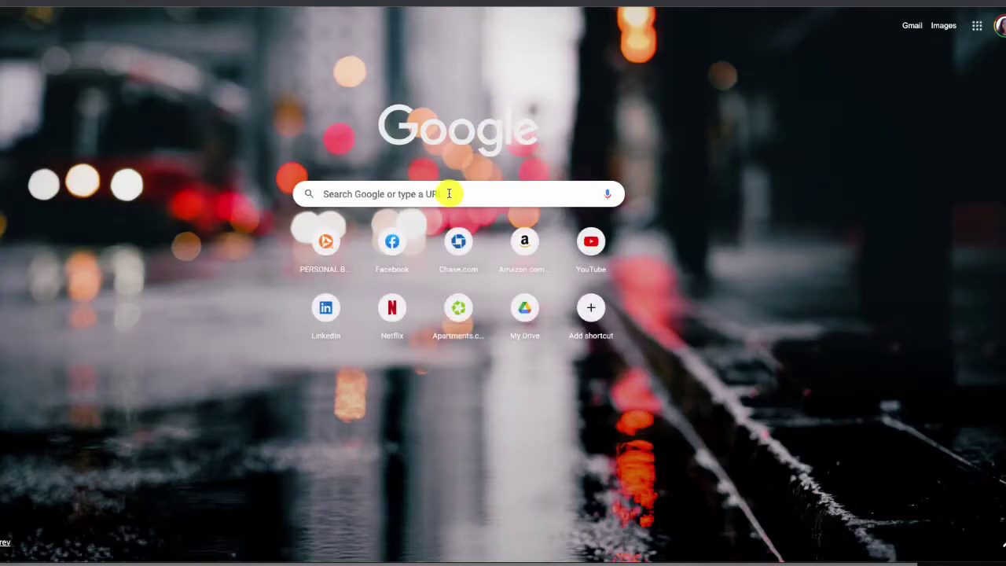
# Google 'jacksonville florida property records' and open the 'Property Appraiser - Basic Search' result
pyautogui.click(449, 194)
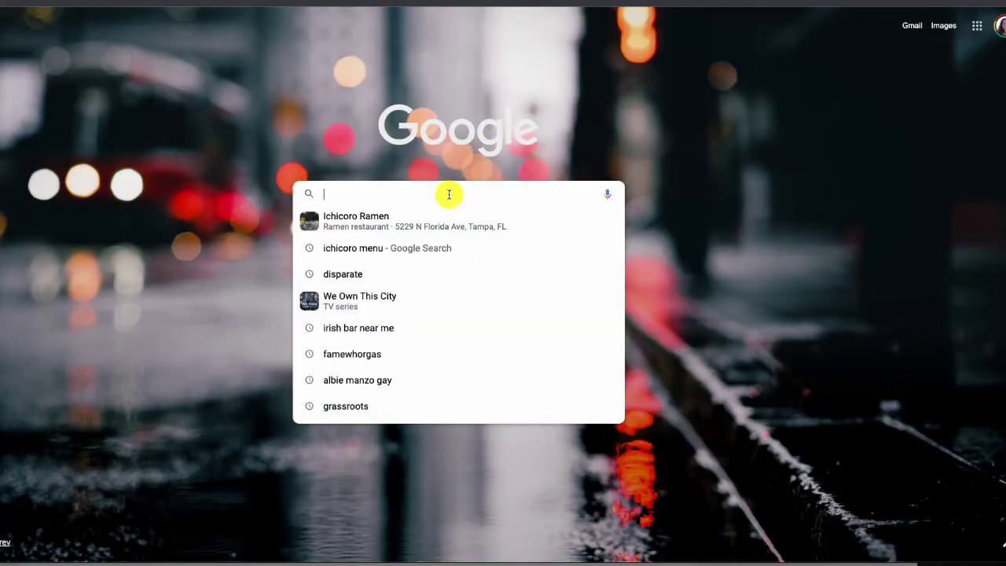
pyautogui.write('jacksonville')
pyautogui.press('Return')
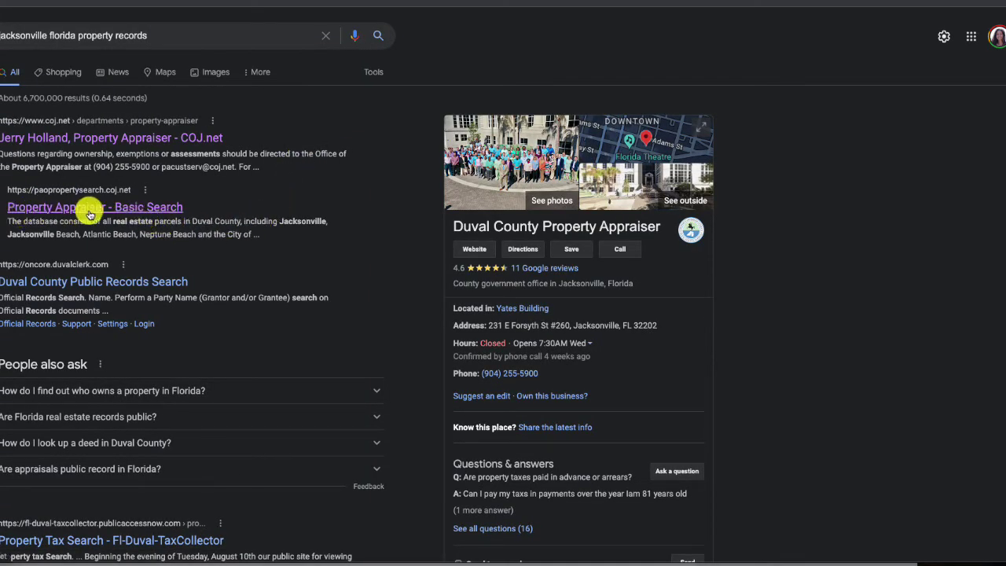
pyautogui.click(170, 211)
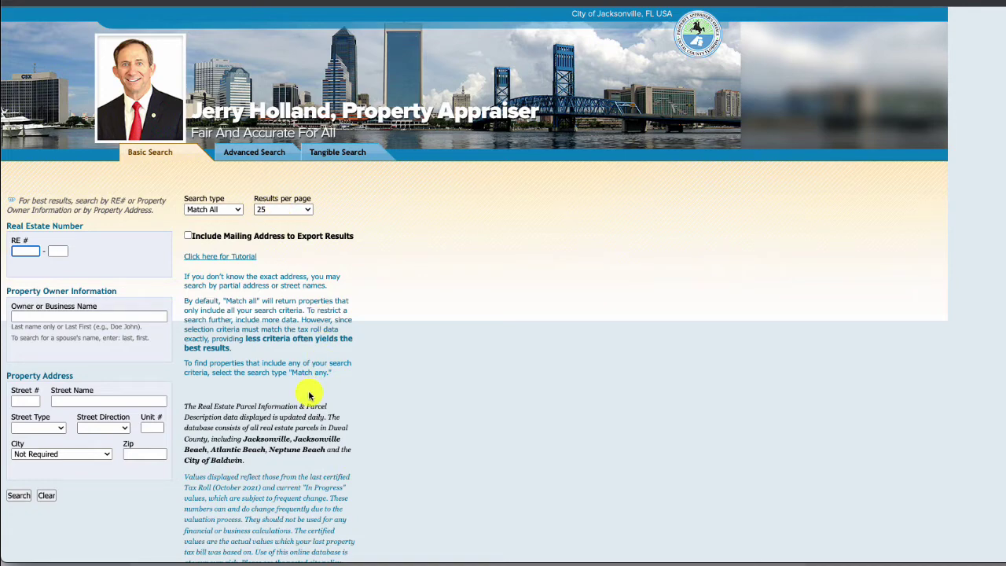
# Copy the Redfin listing's street address and paste it into the appraiser's Street Name field
pyautogui.scroll(-3, 309, 395)
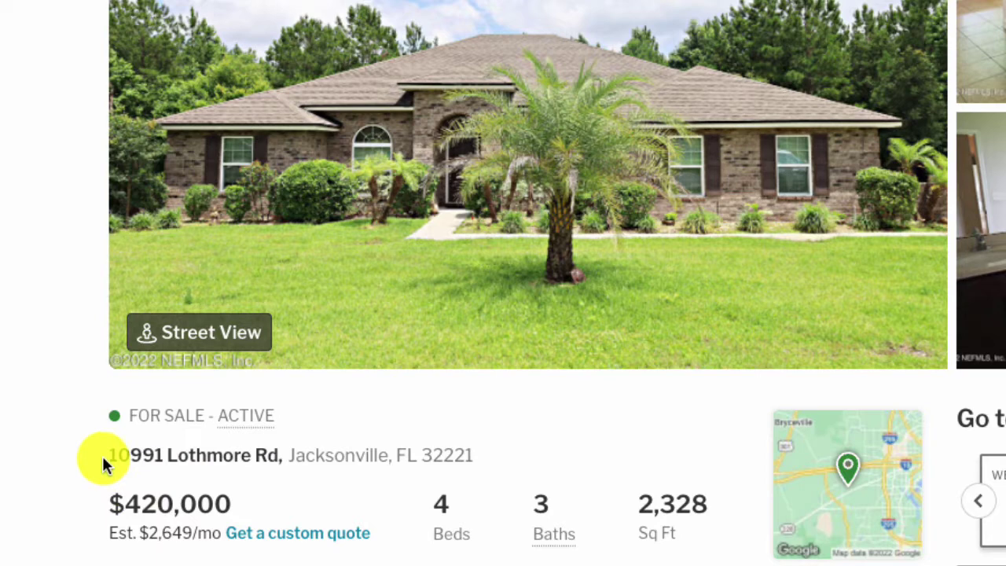
pyautogui.moveTo(103, 456); pyautogui.dragTo(112, 458)
pyautogui.rightClick(111, 464)
pyautogui.click(153, 501)
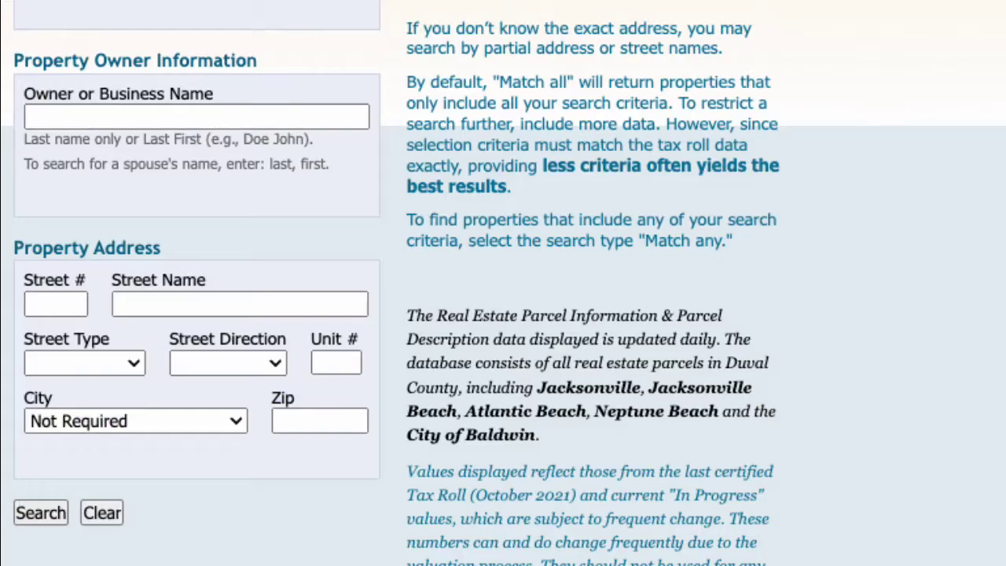
pyautogui.click(201, 303)
pyautogui.rightClick(202, 304)
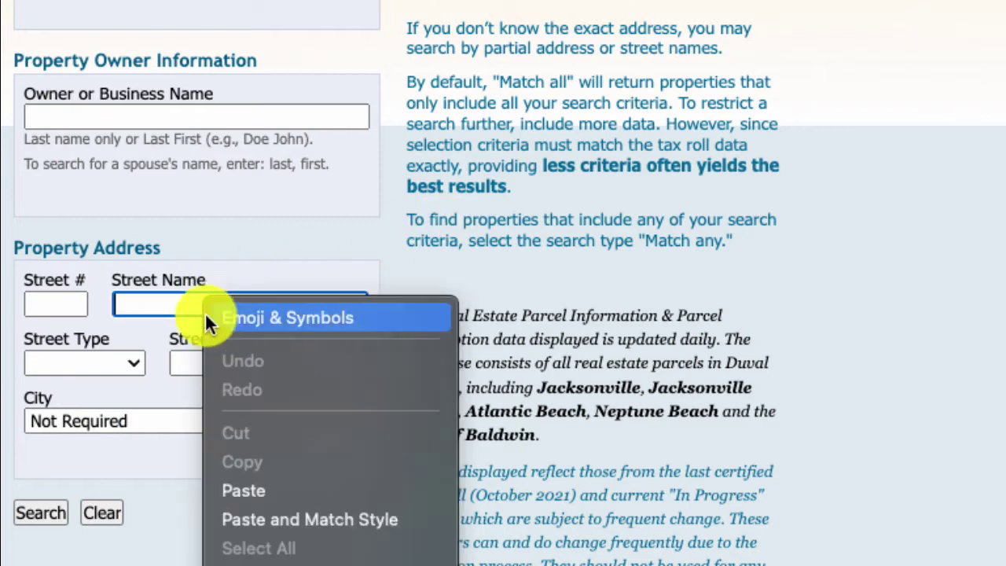
pyautogui.click(258, 489)
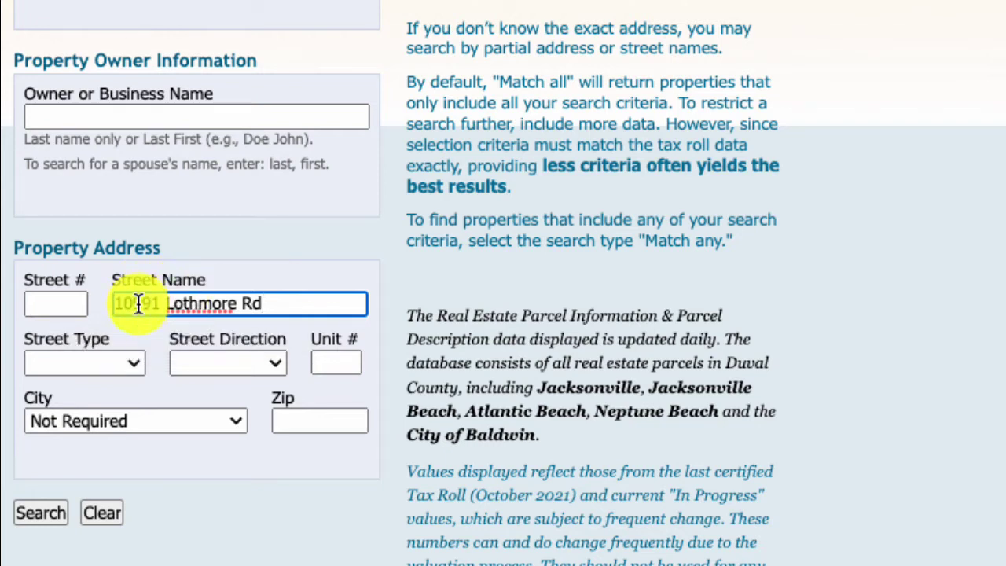
pyautogui.click(74, 305)
pyautogui.click(69, 354)
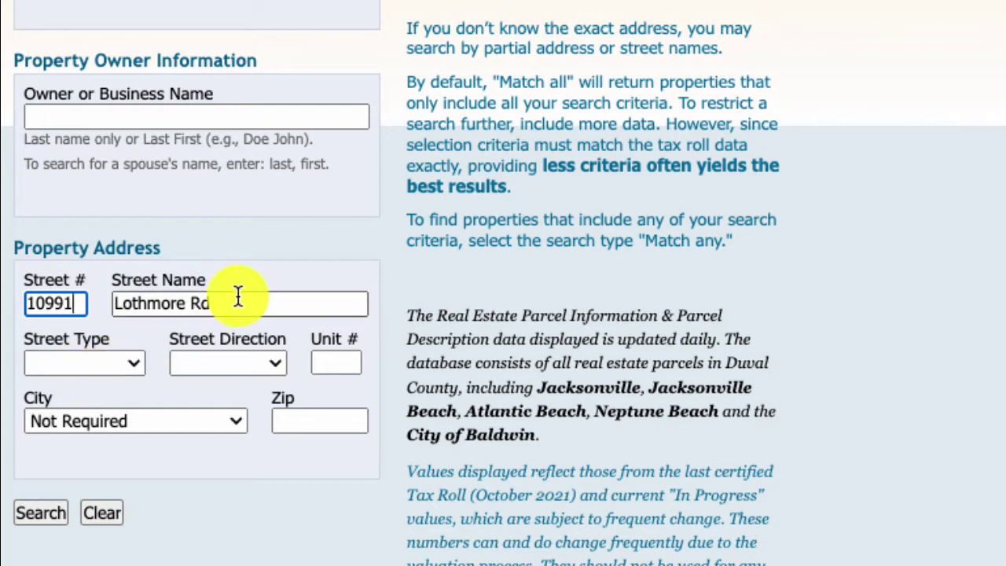
pyautogui.click(213, 307)
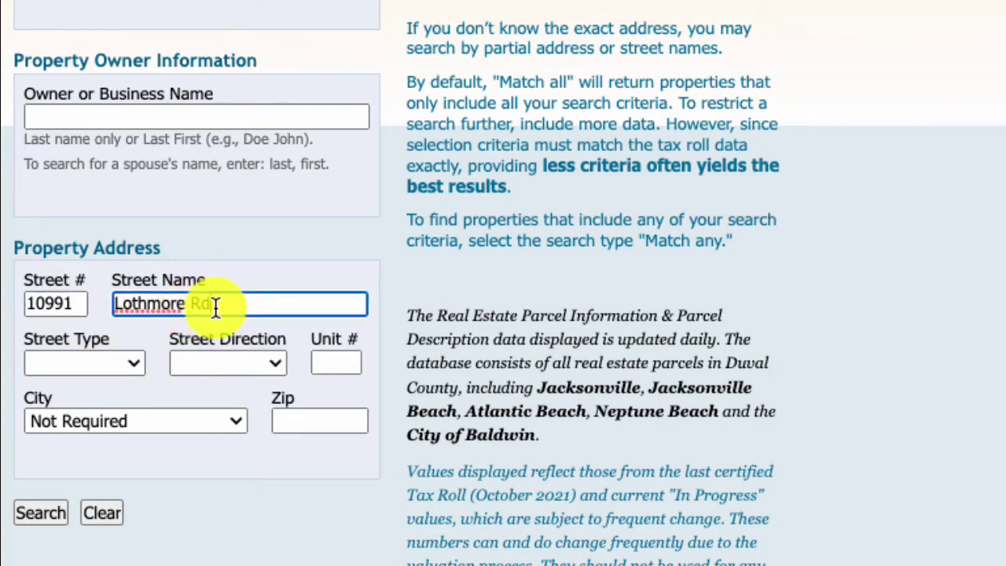
pyautogui.press('BackSpace')
pyautogui.press('BackSpace')
pyautogui.press('BackSpace')
pyautogui.click(395, 308)
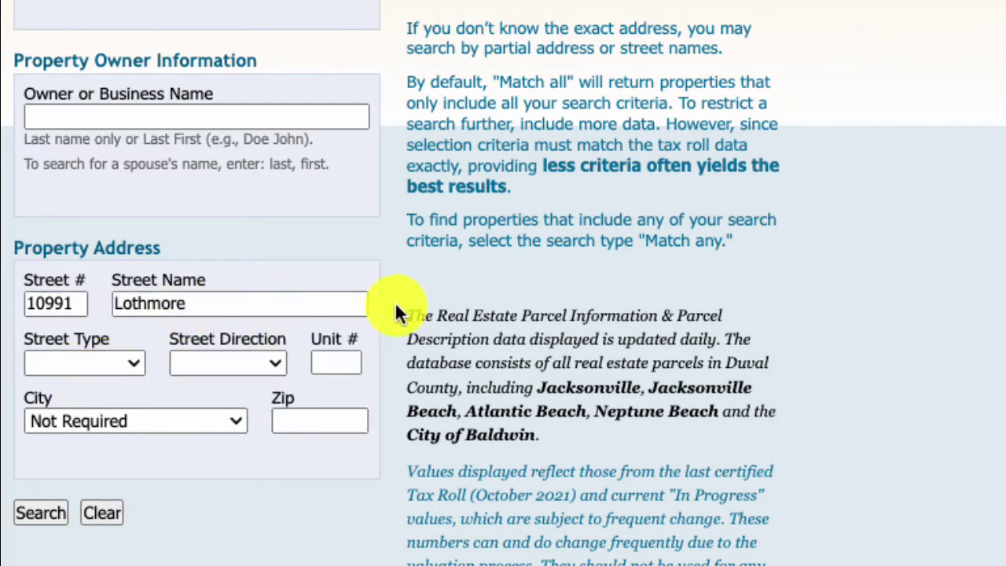
pyautogui.click(35, 512)
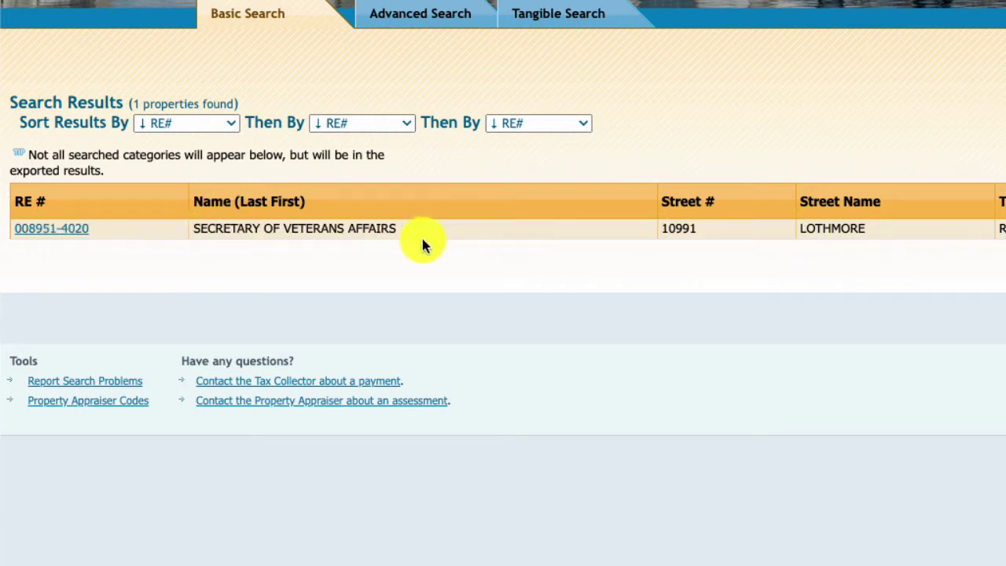
pyautogui.click(48, 231)
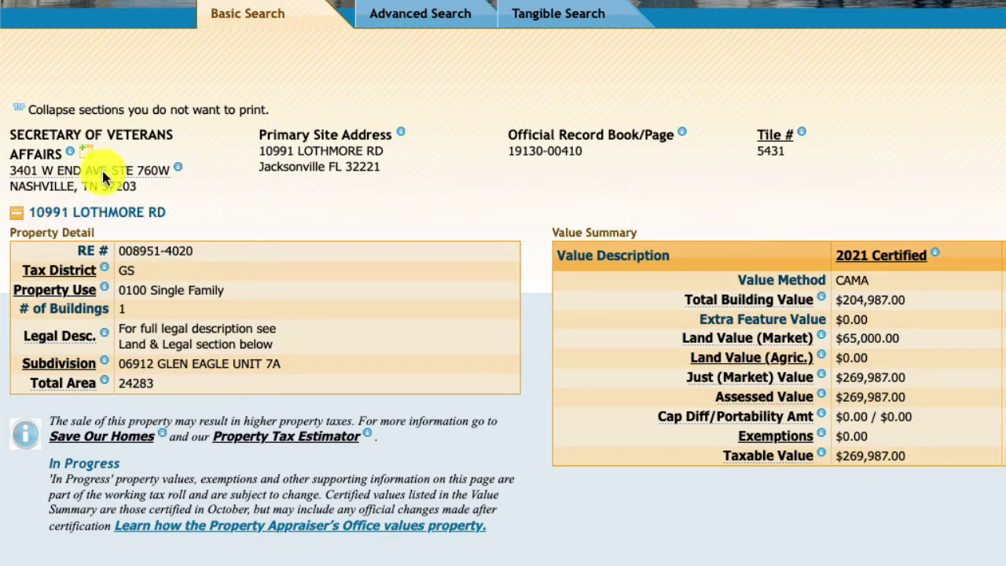
pyautogui.moveTo(38, 147)
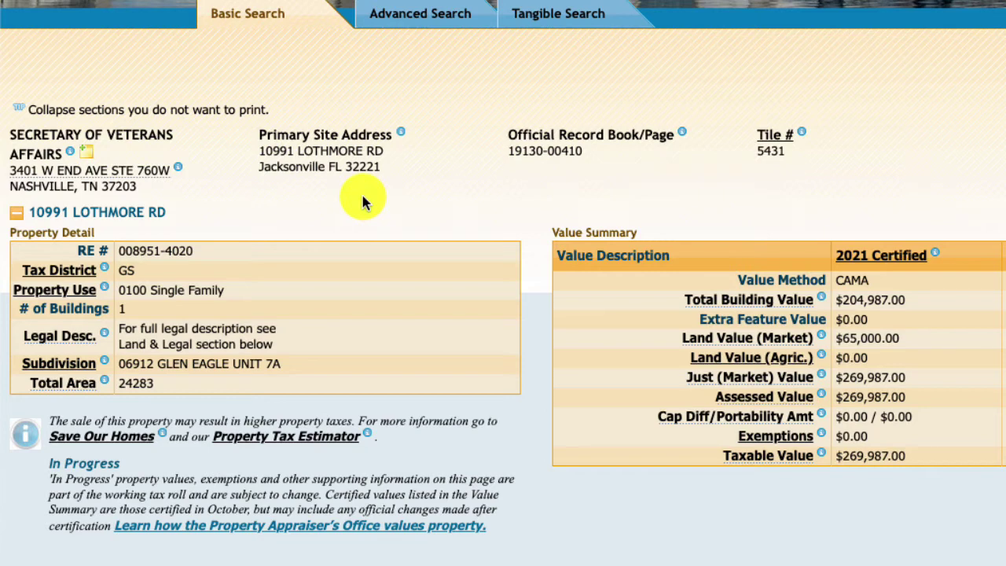
pyautogui.moveTo(43, 172)
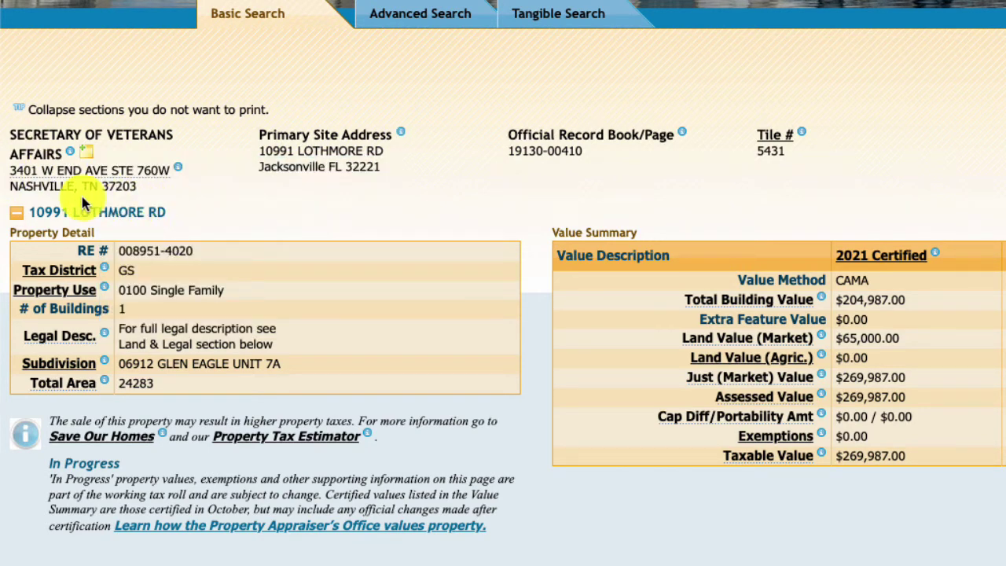
pyautogui.moveTo(70, 153)
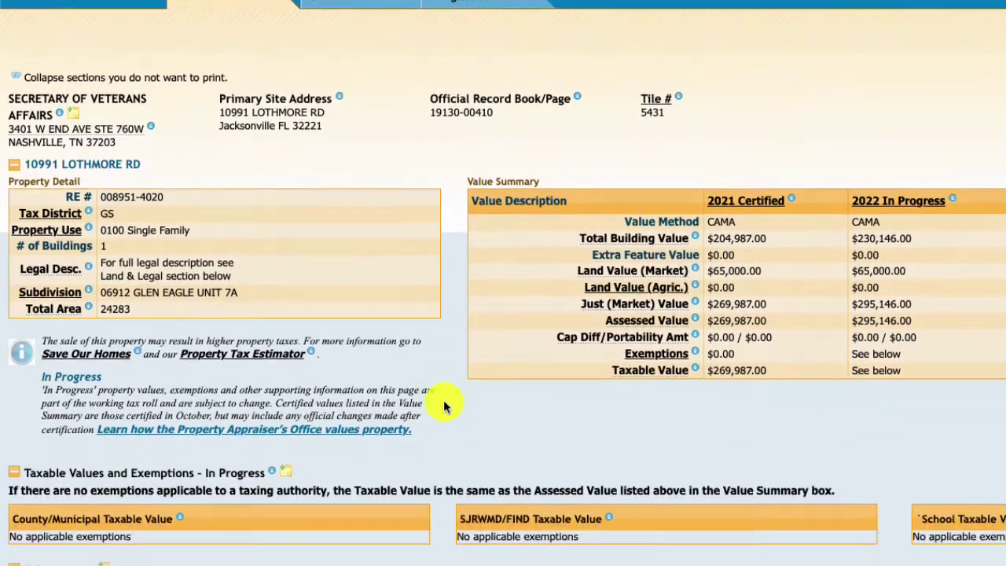
pyautogui.scroll(-2, 443, 400)
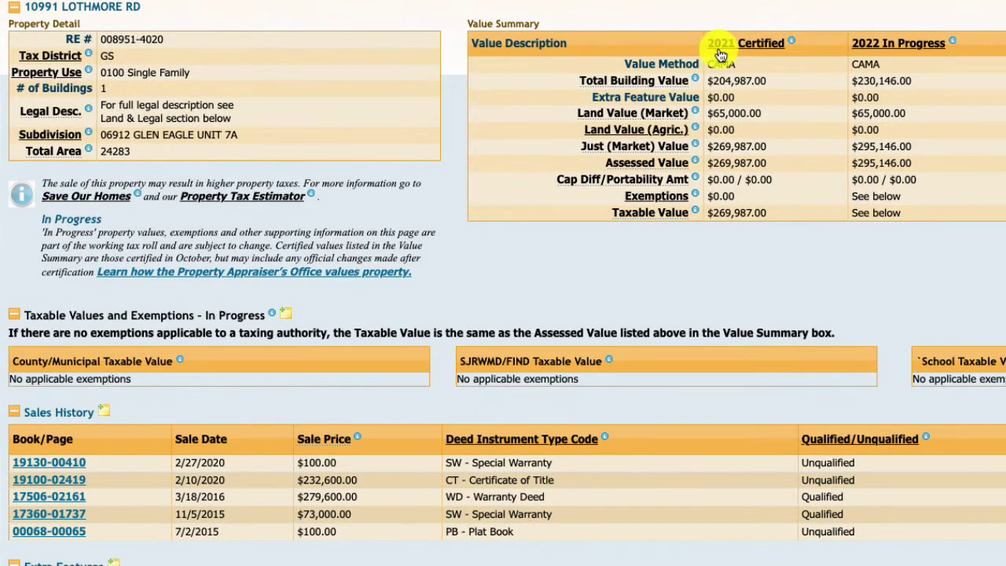
pyautogui.moveTo(719, 55)
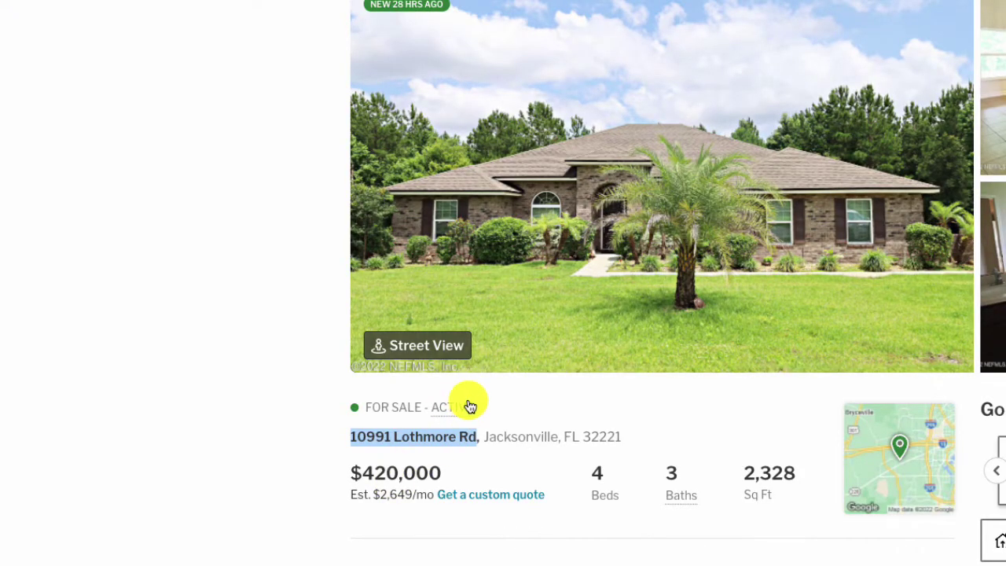
pyautogui.scroll(-3, 488, 515)
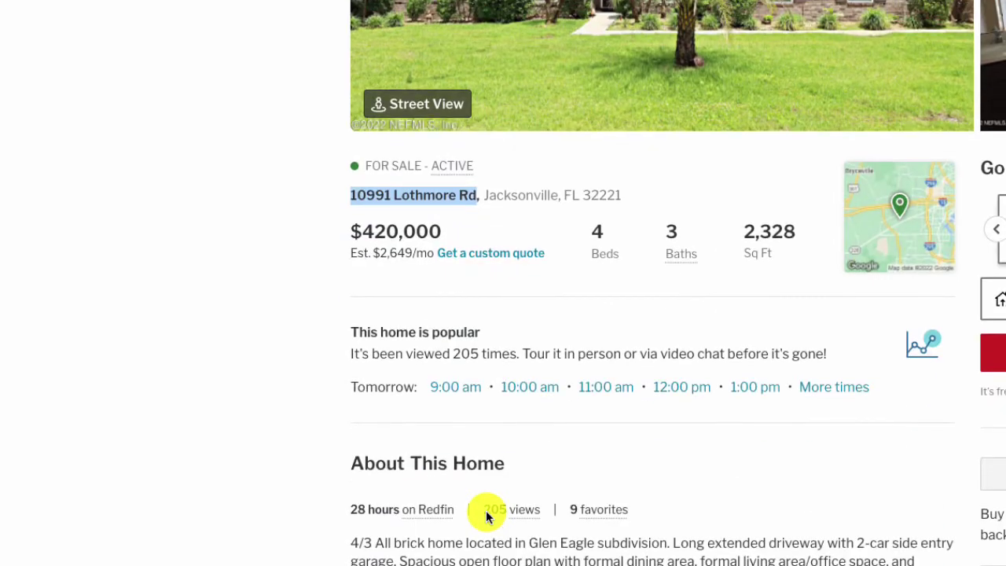
# Review Land & Legal and Buildings: 2016 single-story, 2,328 heated sq ft, 4 beds, 3 baths
pyautogui.scroll(2, 488, 515)
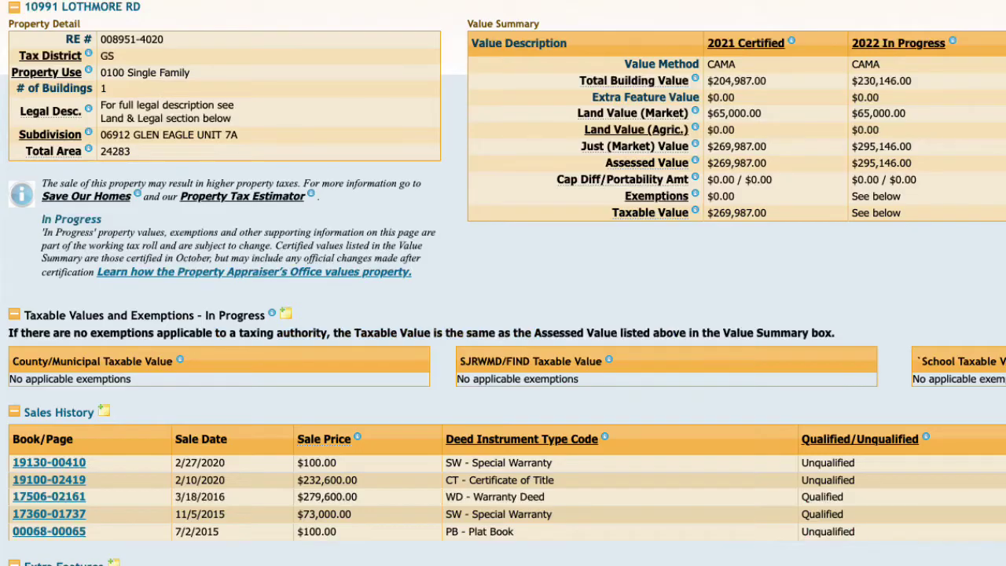
pyautogui.scroll(-5, 562, 452)
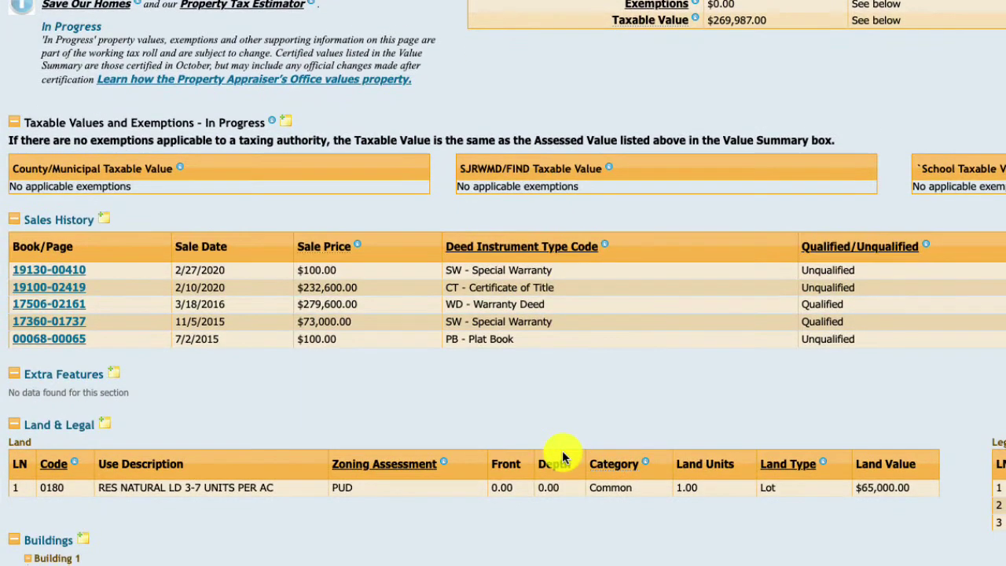
pyautogui.scroll(-6, 241, 392)
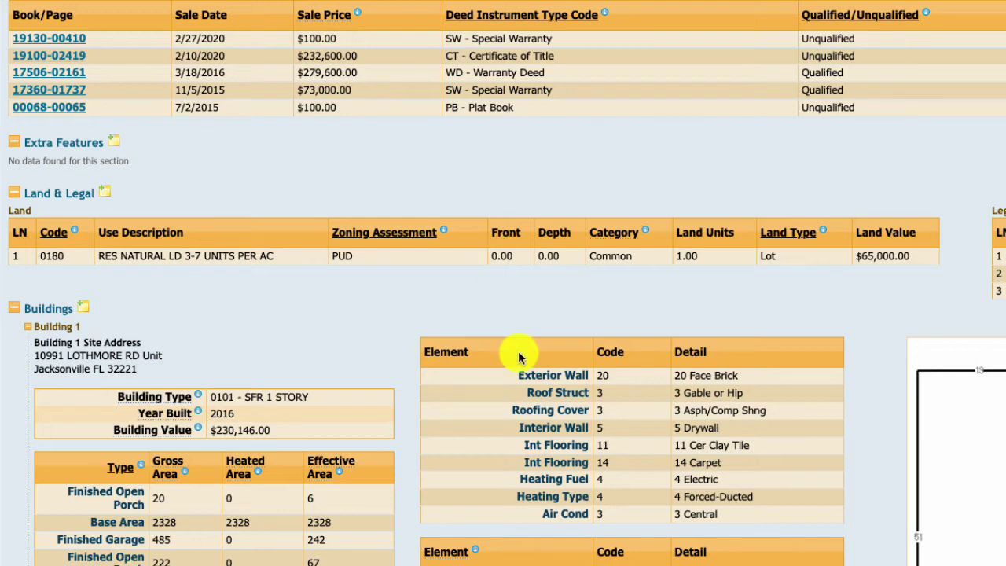
pyautogui.scroll(-3, 518, 351)
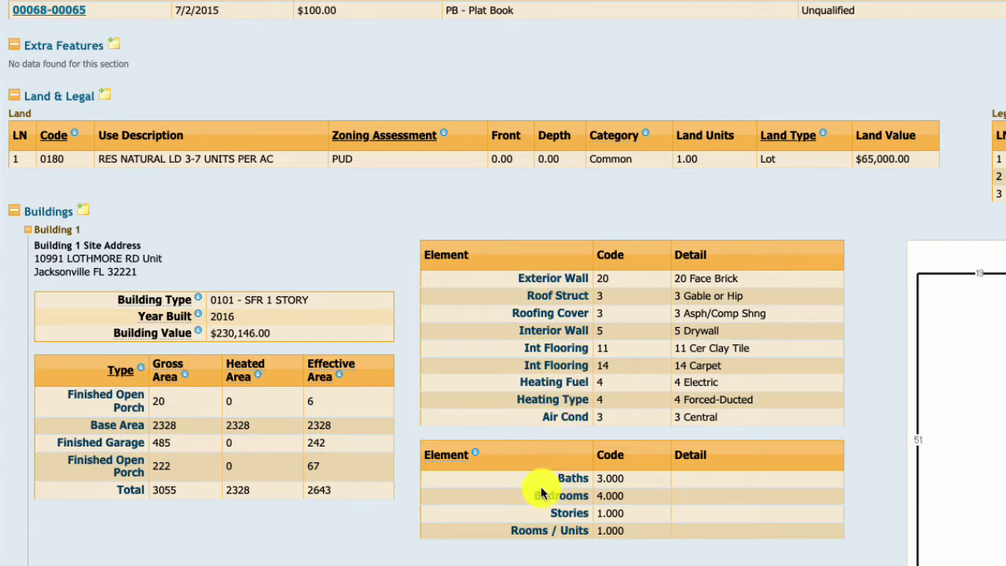
pyautogui.press('Home')
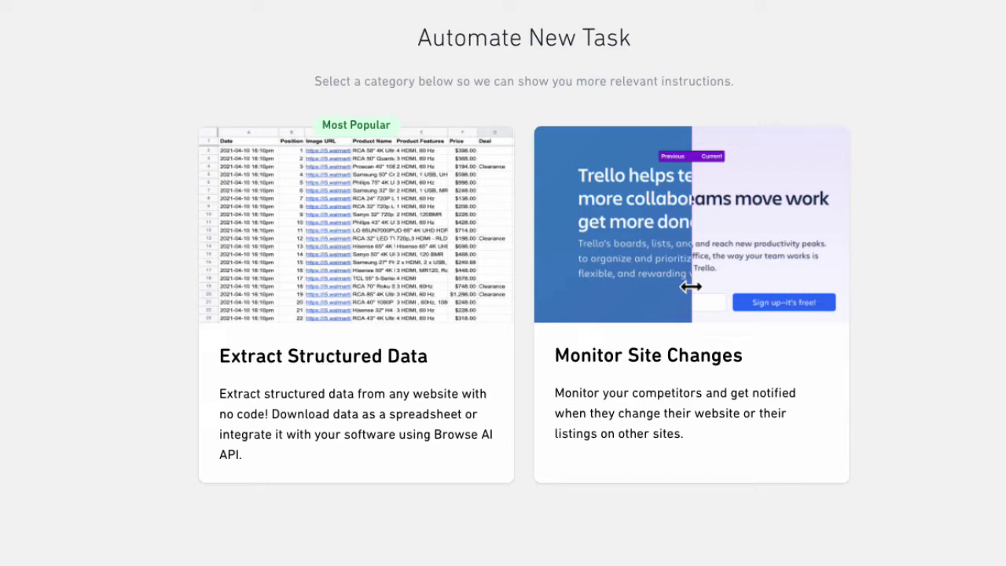
# Choose Extract Structured Data for the new task and place the cursor in the Origin URL field
pyautogui.click(330, 368)
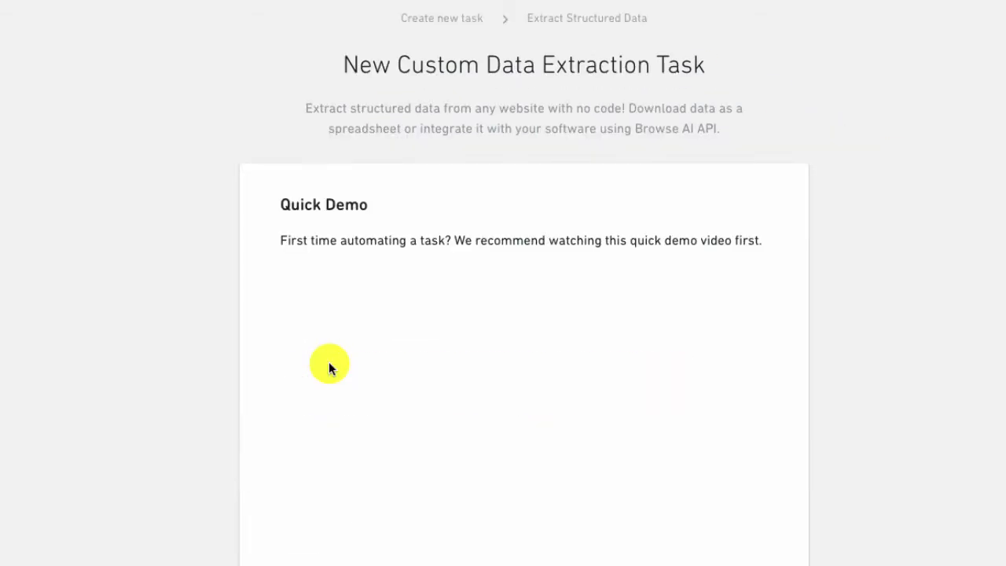
pyautogui.scroll(-2, 955, 519)
pyautogui.scroll(-2, 940, 525)
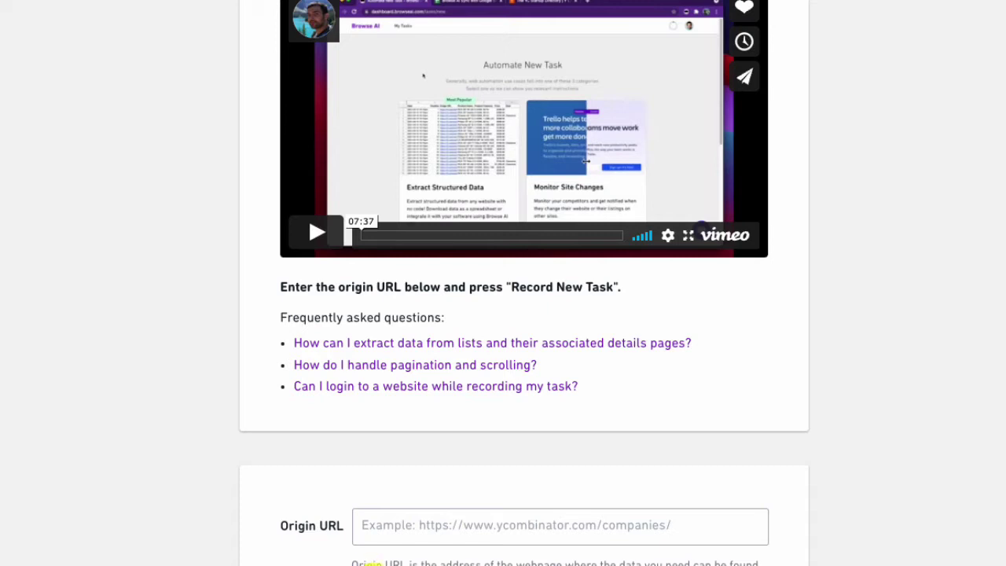
pyautogui.click(370, 535)
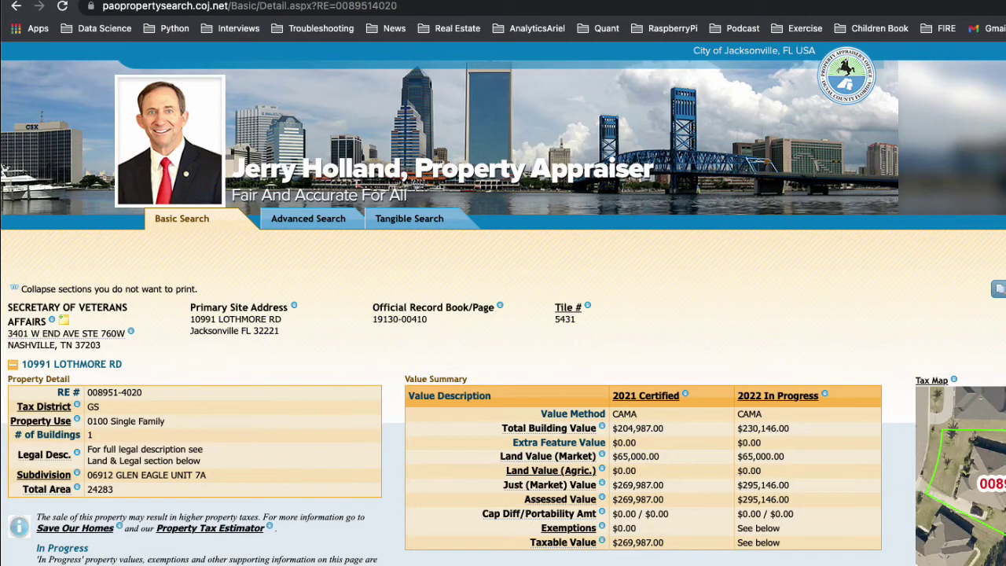
# Copy the web address of the appraiser's Basic Search page
pyautogui.click(176, 223)
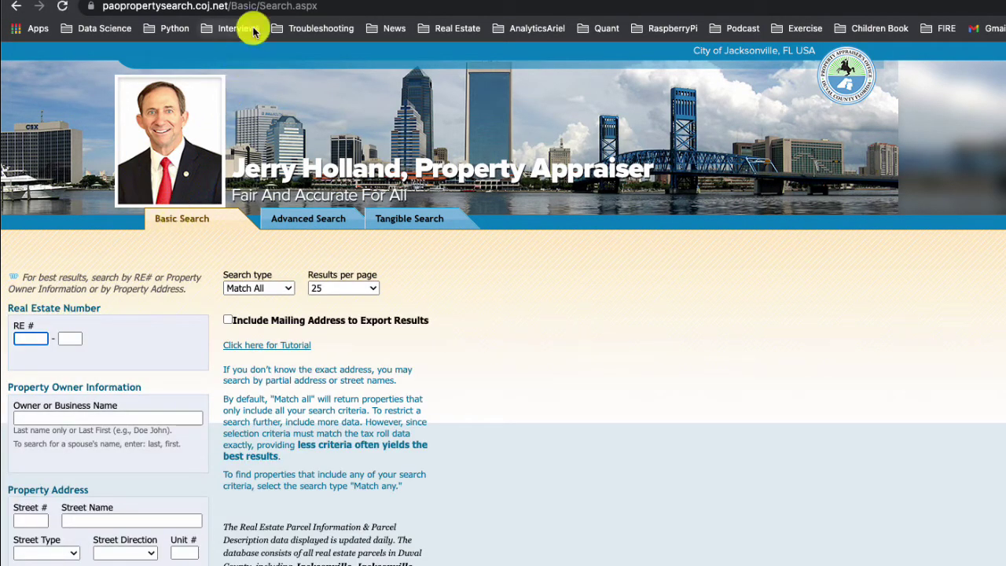
pyautogui.click(234, 14)
pyautogui.rightClick(220, 8)
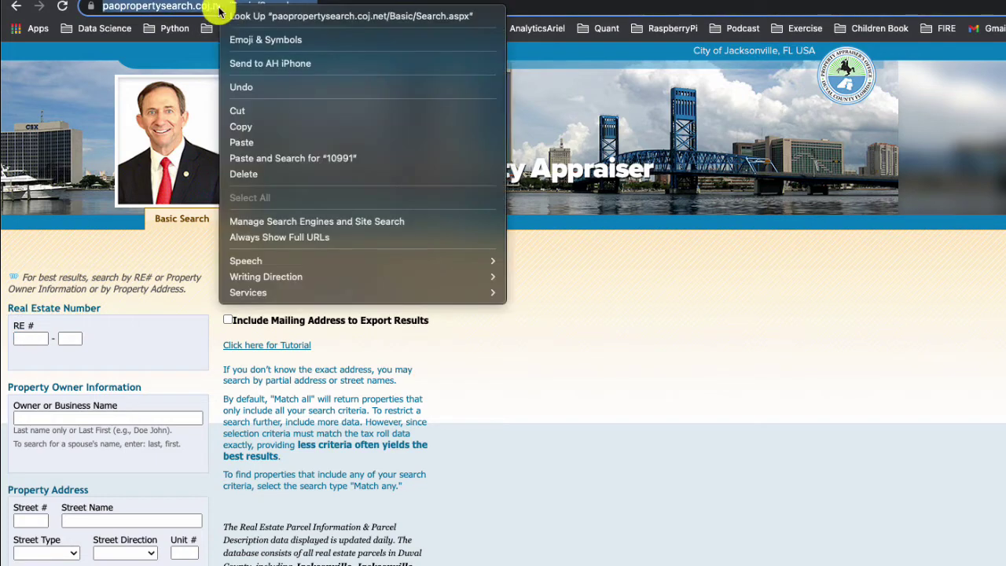
pyautogui.click(254, 128)
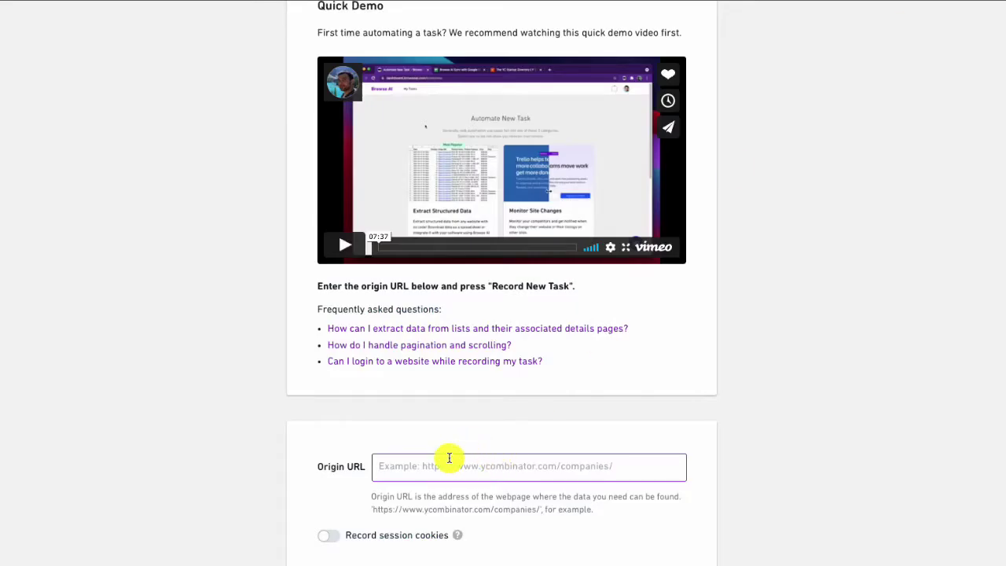
# Paste the Basic Search address as the Origin URL and start recording the new task
pyautogui.rightClick(446, 465)
pyautogui.click(467, 486)
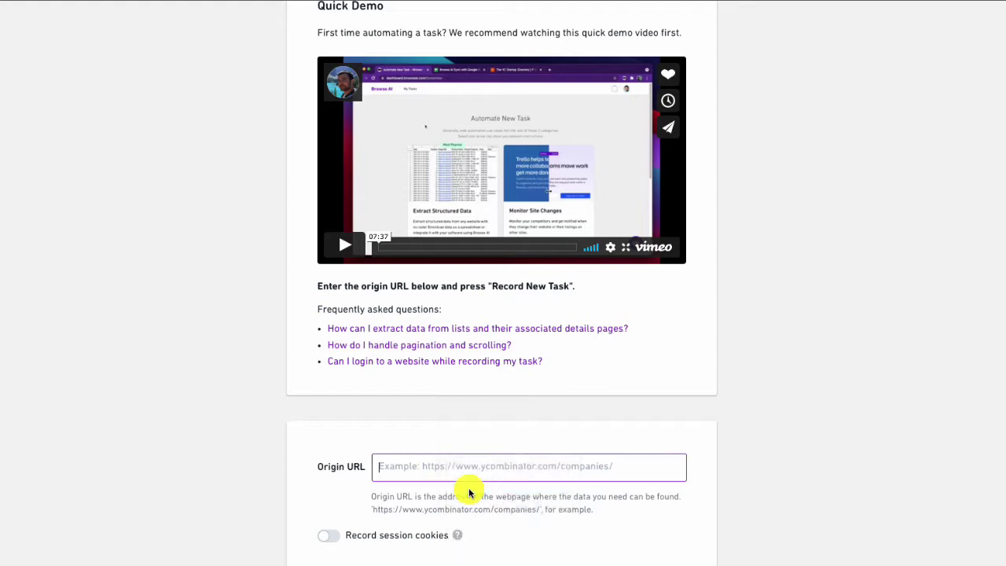
pyautogui.scroll(-1, 631, 543)
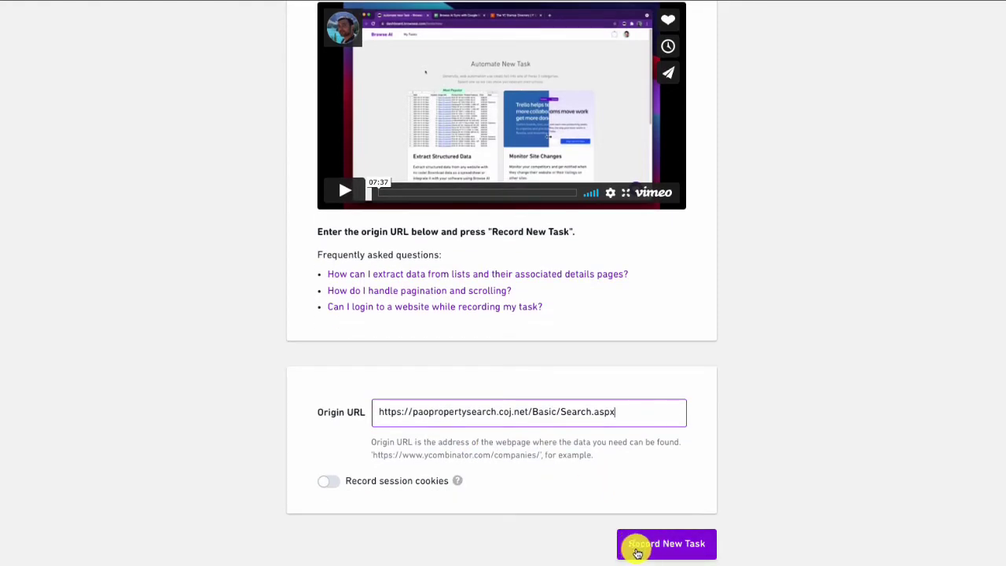
pyautogui.click(680, 554)
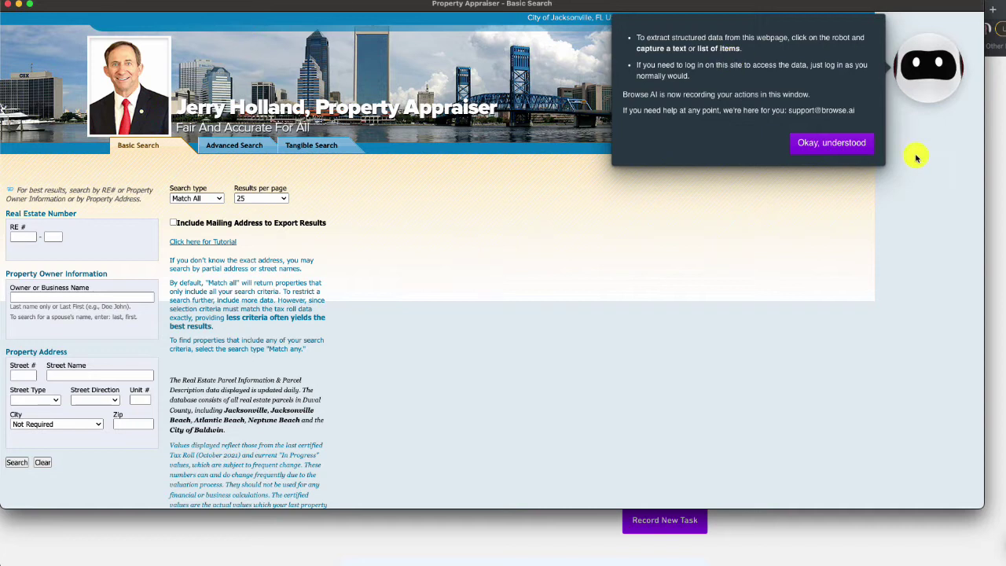
pyautogui.click(814, 148)
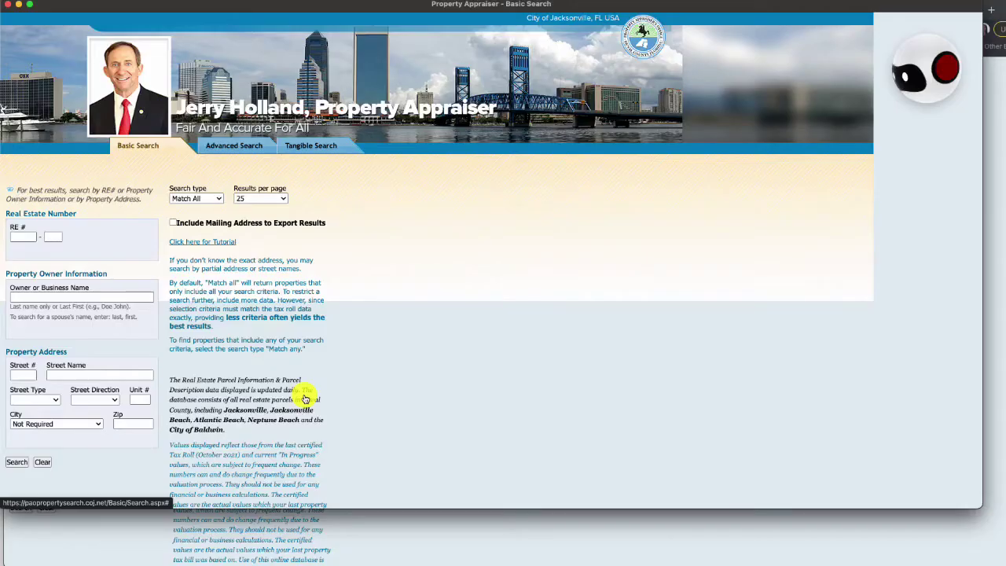
pyautogui.click(21, 376)
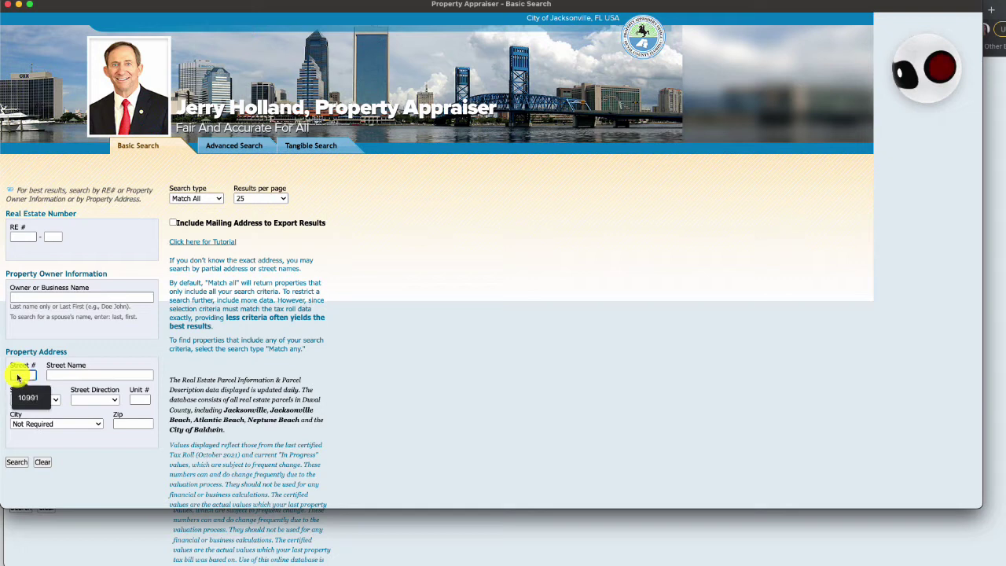
pyautogui.click(30, 398)
pyautogui.click(71, 374)
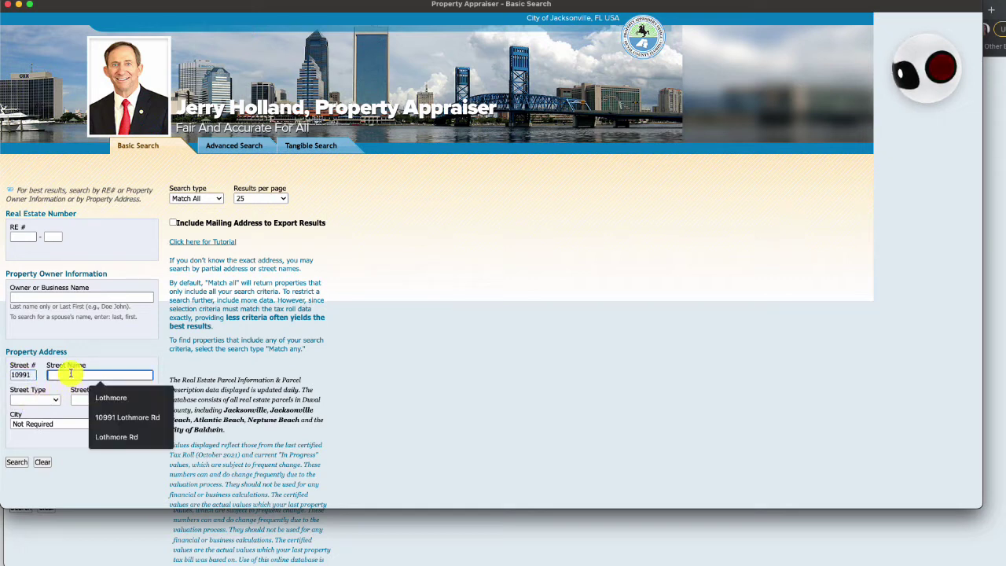
pyautogui.click(110, 398)
pyautogui.click(13, 462)
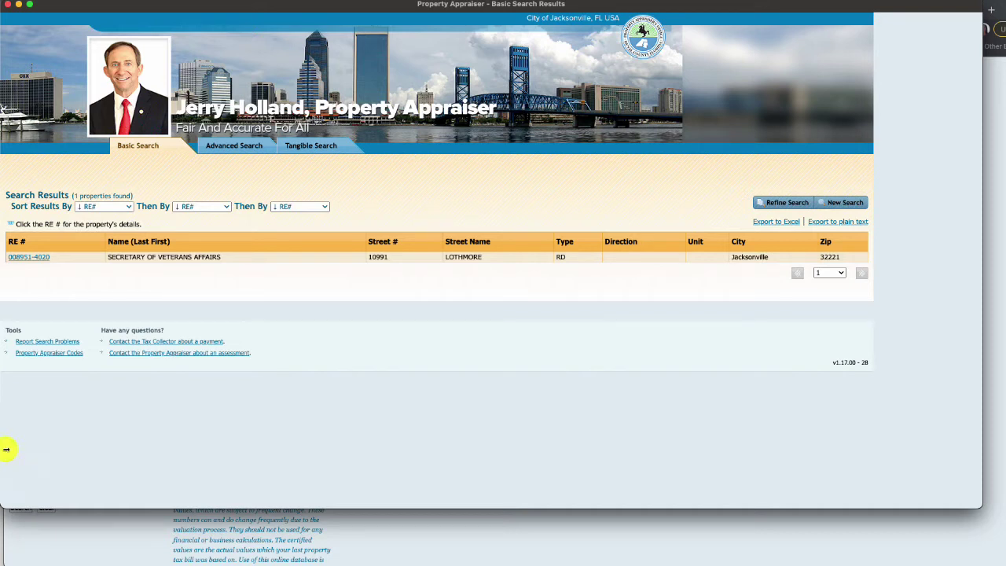
pyautogui.click(43, 262)
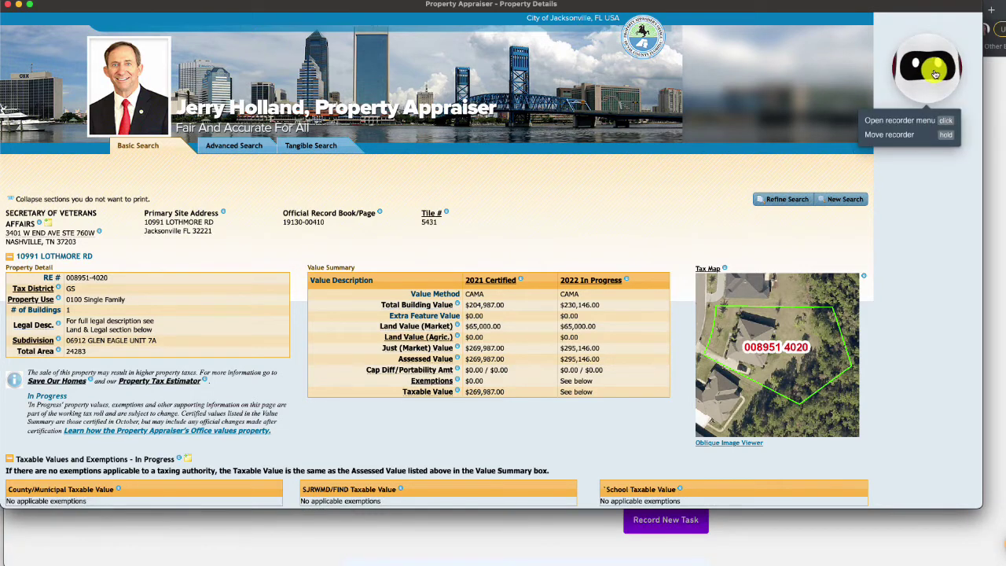
# Capture the owner name, mailing address, building value, land value and taxable value as text
pyautogui.click(926, 66)
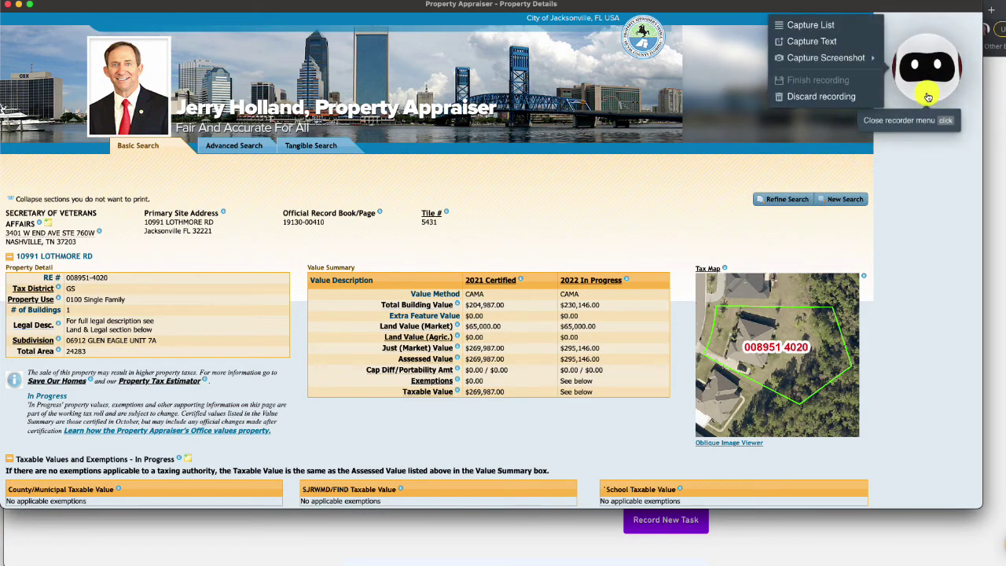
pyautogui.click(835, 42)
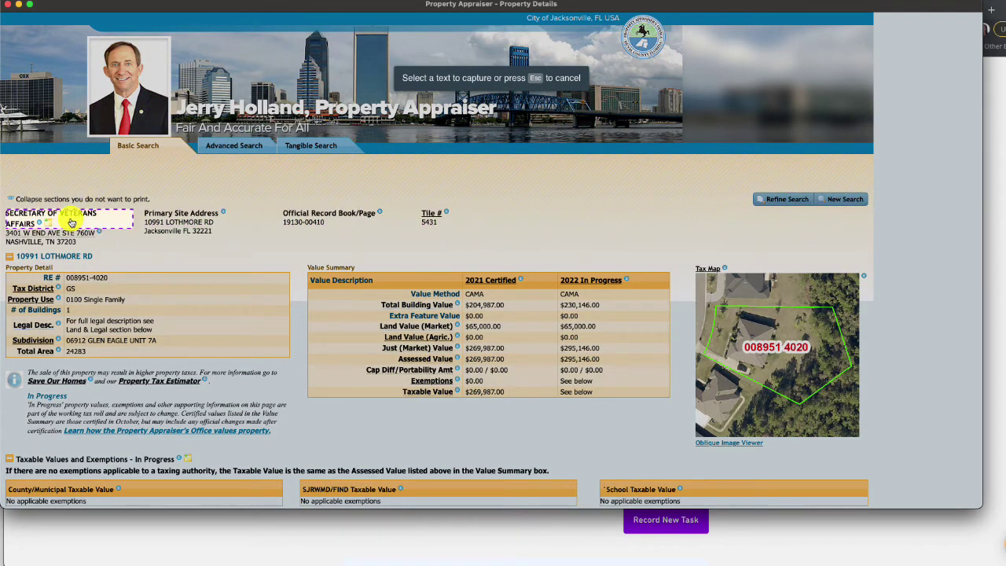
pyautogui.click(71, 223)
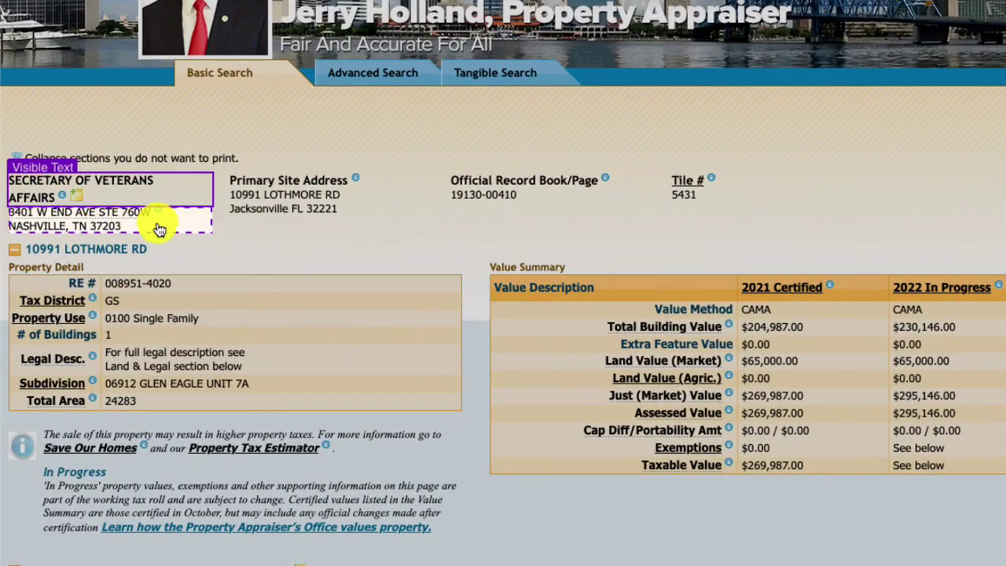
pyautogui.click(160, 228)
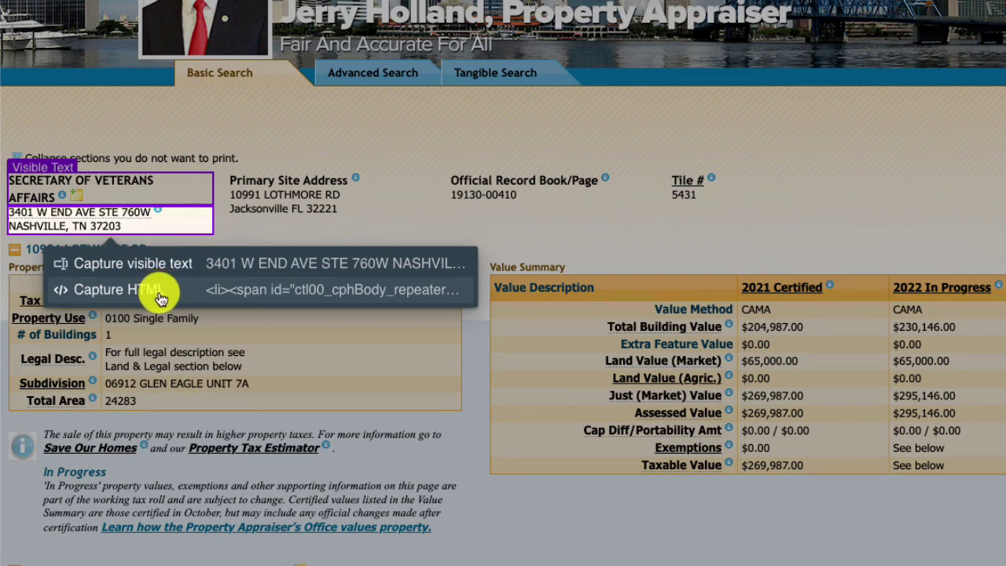
pyautogui.click(156, 291)
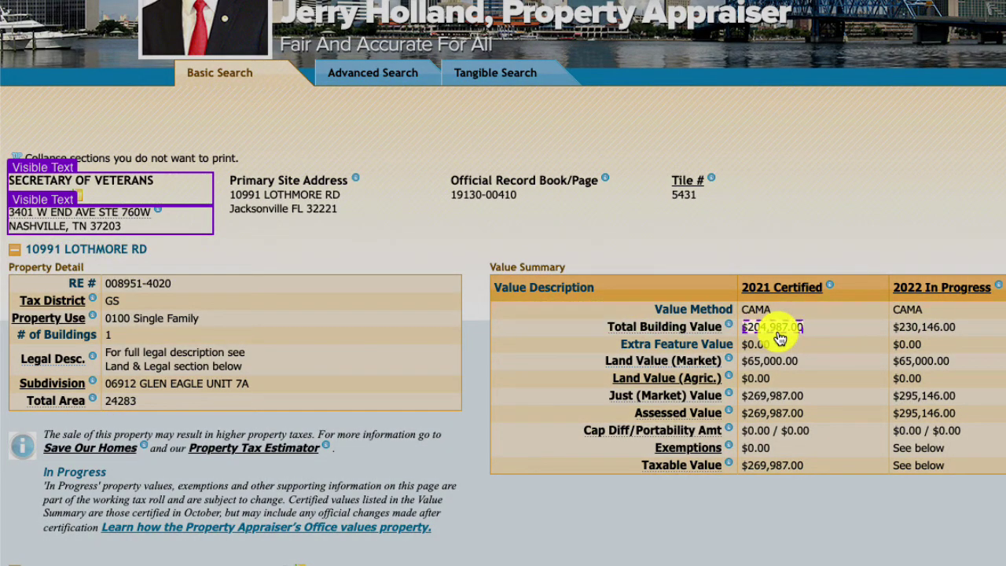
pyautogui.click(772, 328)
pyautogui.click(774, 365)
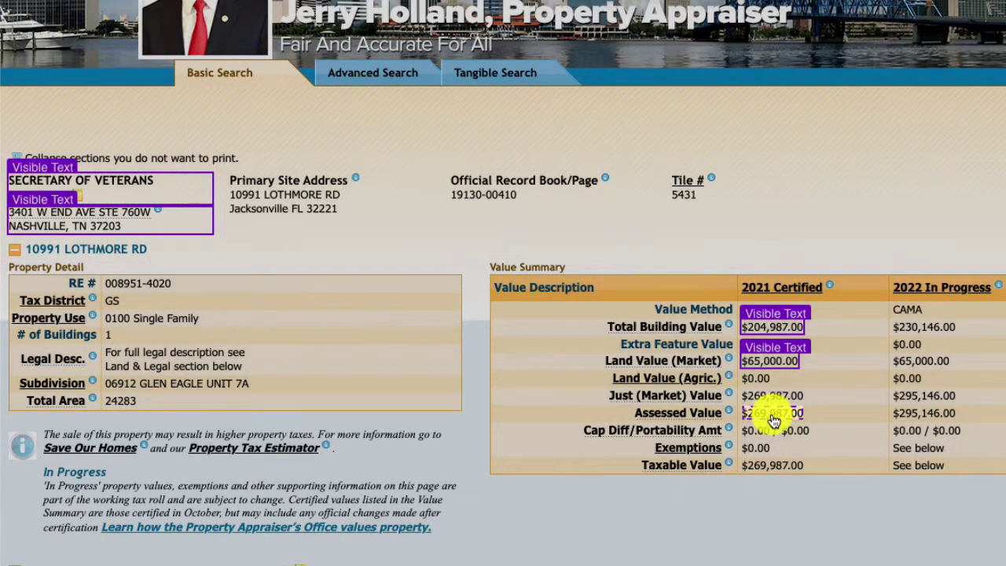
pyautogui.click(771, 465)
# Capture use description, zoning, year built, building type, roof structure, baths and bedrooms
pyautogui.scroll(-10, 680, 560)
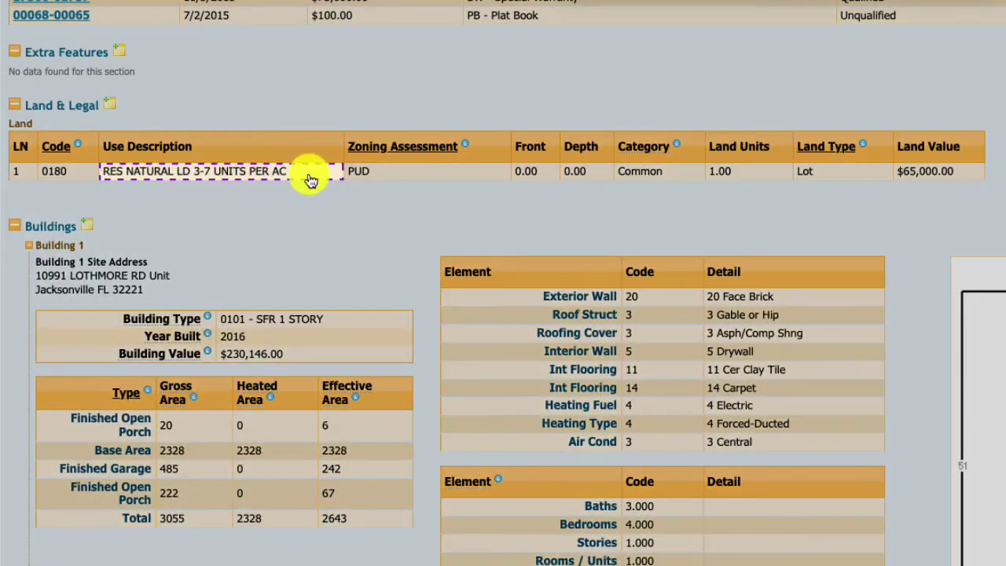
pyautogui.click(306, 179)
pyautogui.click(387, 179)
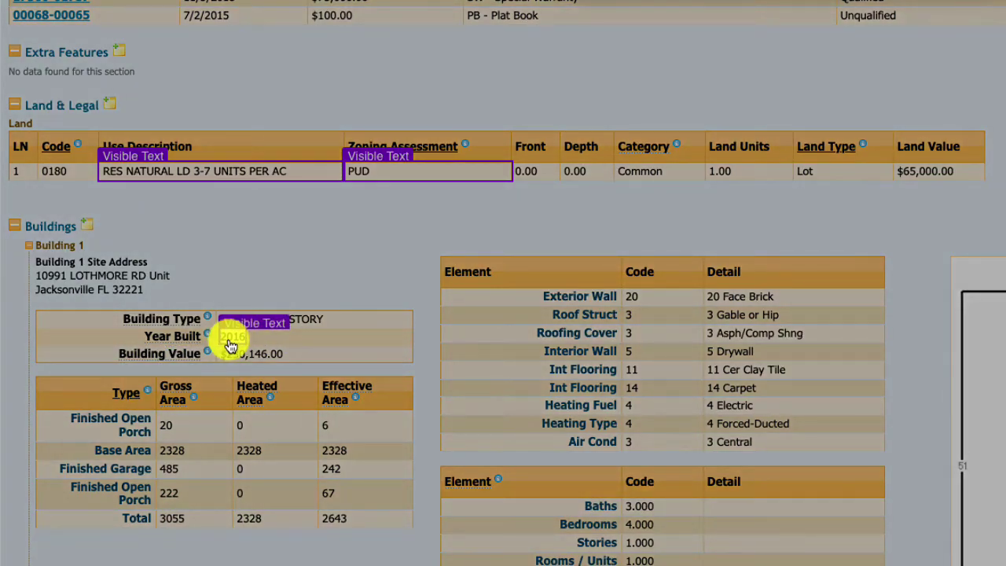
pyautogui.click(230, 340)
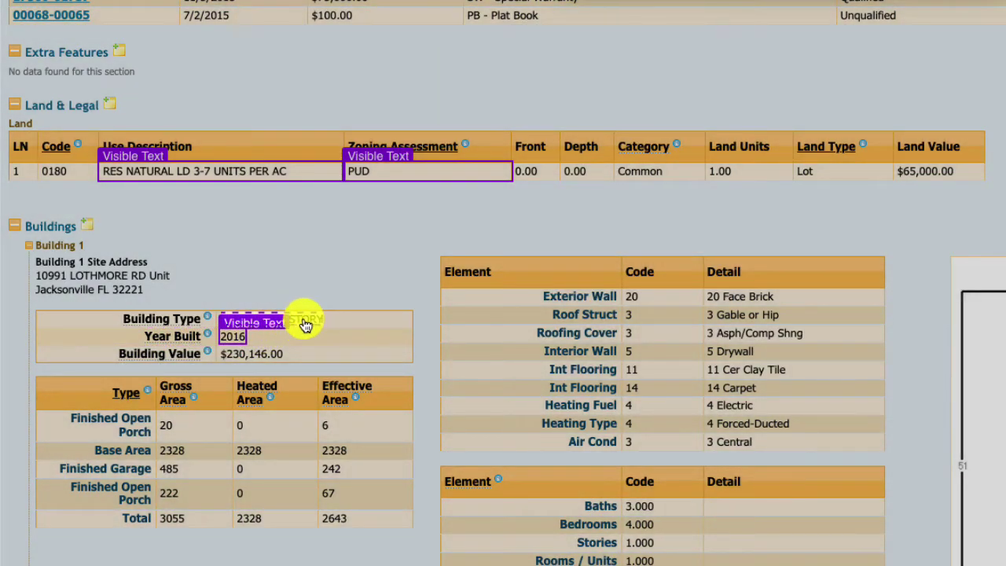
pyautogui.click(306, 325)
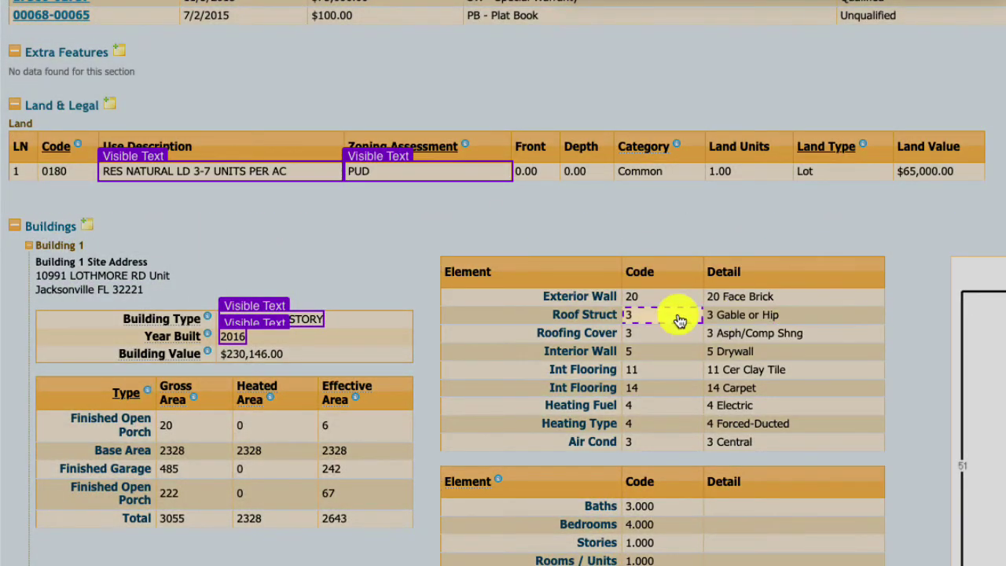
pyautogui.click(724, 320)
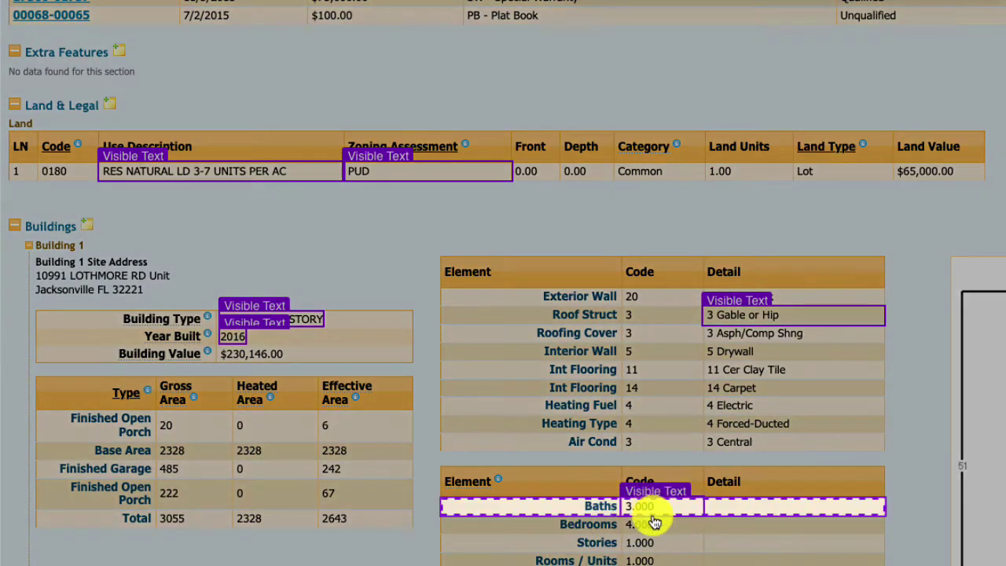
pyautogui.click(648, 509)
pyautogui.click(647, 526)
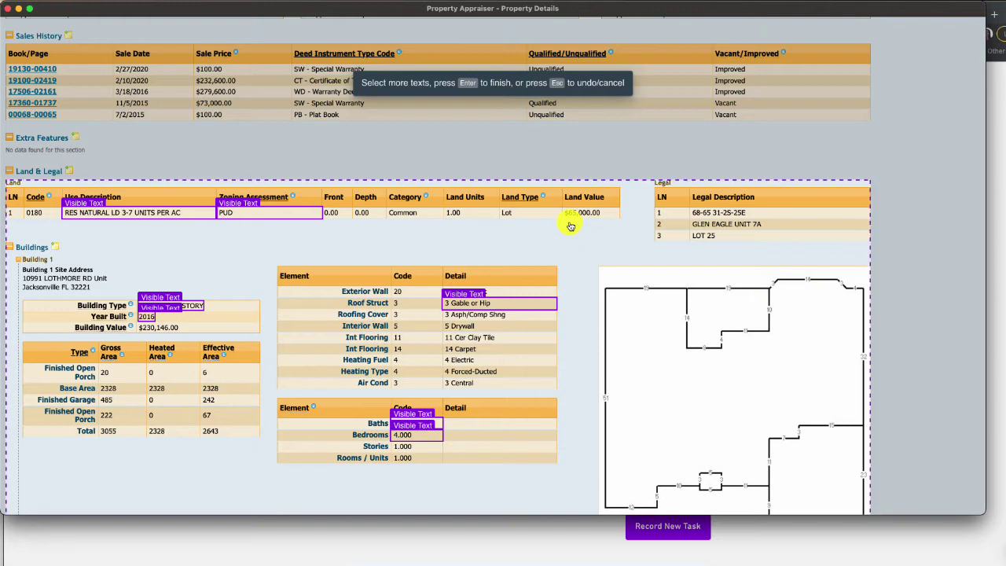
# Name the first captured fields ownerName, ownerAddress and taxableVal
pyautogui.press('Return')
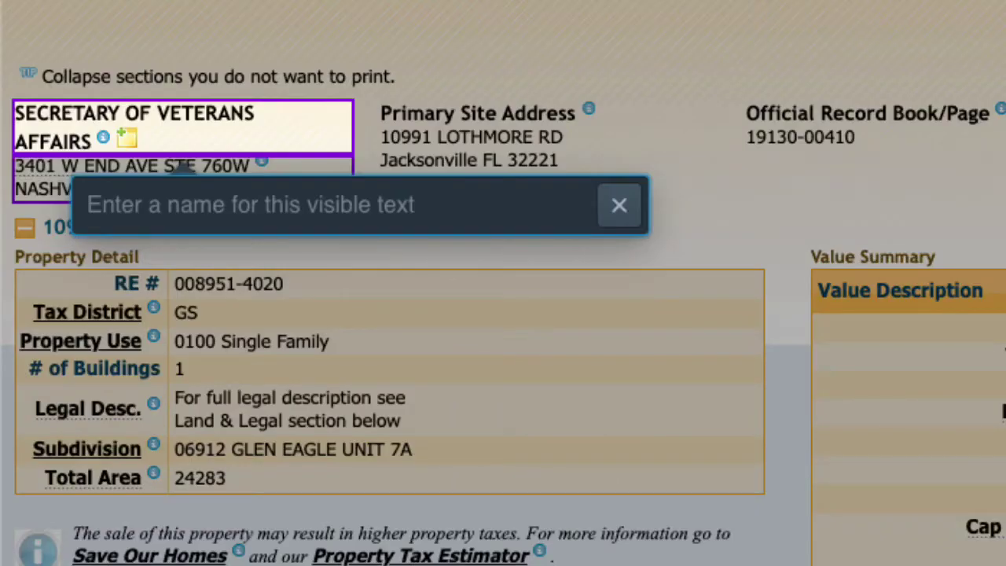
pyautogui.write('ownerName')
pyautogui.press('BackSpace')
pyautogui.press('BackSpace')
pyautogui.press('BackSpace')
pyautogui.press('BackSpace')
pyautogui.write('Address')
pyautogui.press('Return')
pyautogui.write('taxableVal')
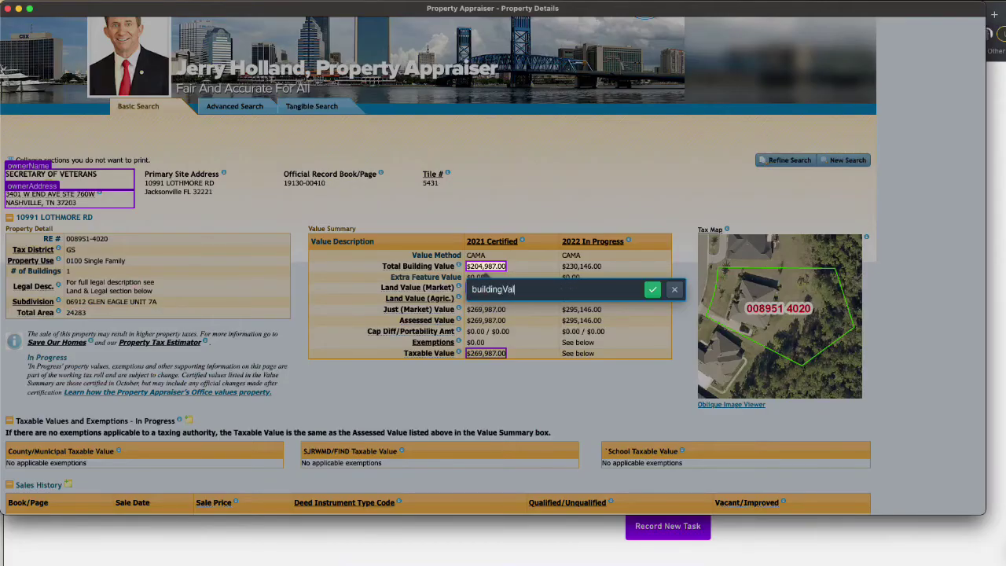
pyautogui.press('BackSpace')
pyautogui.press('BackSpace')
pyautogui.press('BackSpace')
pyautogui.press('BackSpace')
pyautogui.press('BackSpace')
pyautogui.scroll(-5, 503, 282)
pyautogui.click(139, 266)
# Label the next fields useDescription, zoningAssessment and yearBuilt
pyautogui.write('useDescription')
pyautogui.press('Return')
pyautogui.click(269, 266)
pyautogui.write('zoningAssessment')
pyautogui.press('Return')
pyautogui.click(147, 266)
pyautogui.write('yearBuilt')
pyautogui.press('Return')
pyautogui.click(171, 266)
# Label the remaining fields buildingType, roofStructure and bedrooms, and finish naming
pyautogui.write('buildingType')
pyautogui.press('Return')
pyautogui.click(499, 263)
pyautogui.write('roofStructure')
pyautogui.press('Return')
pyautogui.click(417, 277)
pyautogui.write('bedrooms')
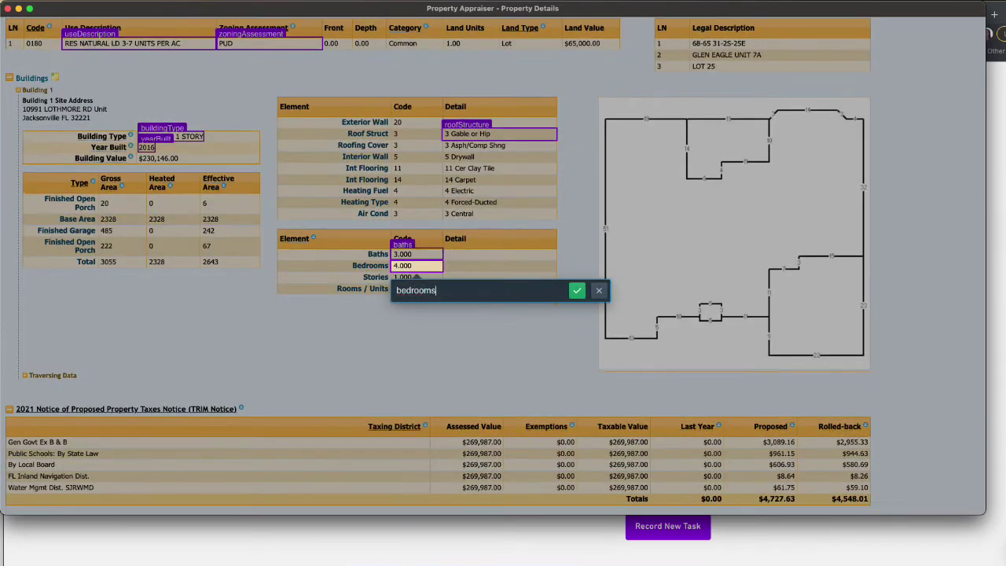
pyautogui.press('Return')
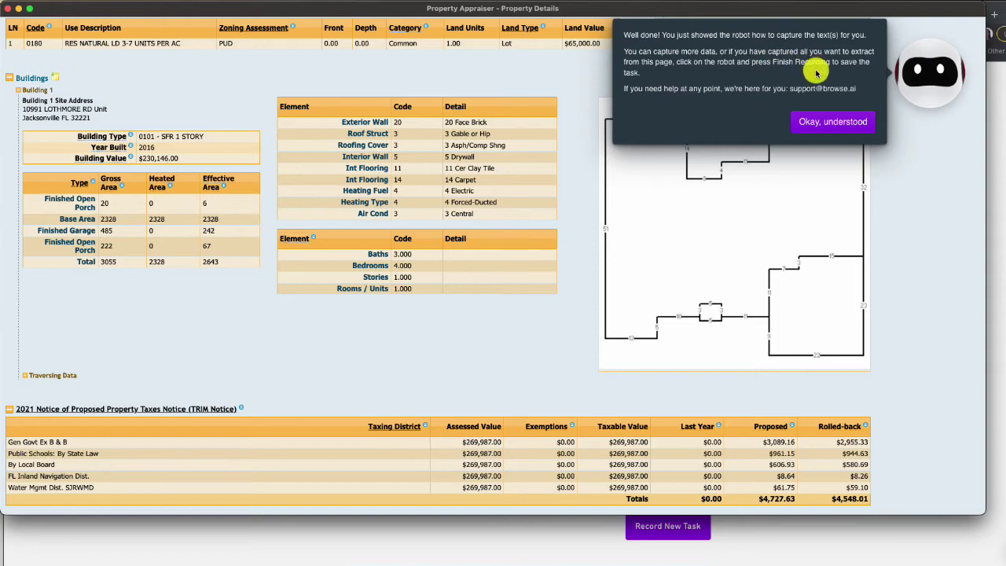
# Dismiss the capture confirmation and finish the recording from the robot menu
pyautogui.click(843, 124)
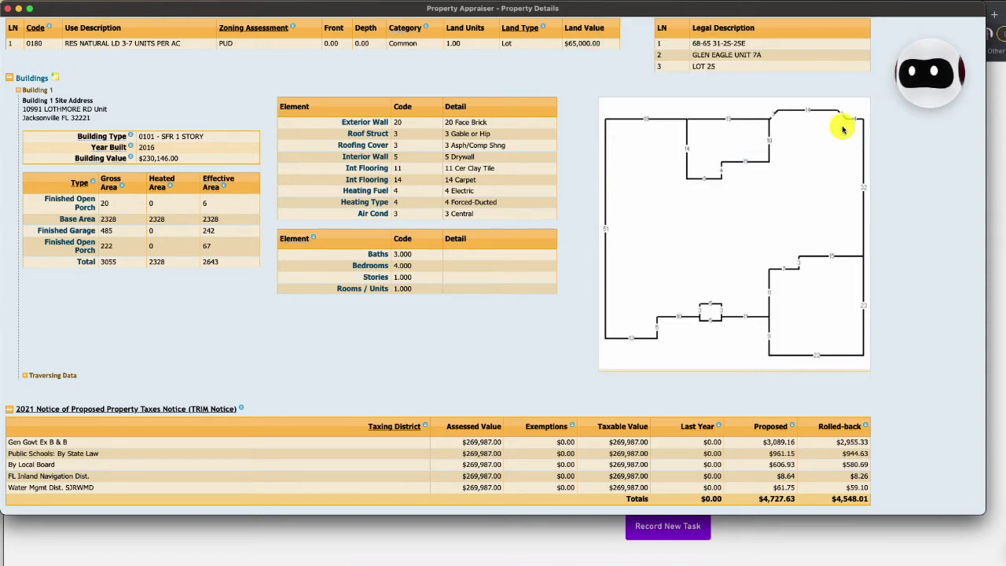
pyautogui.click(924, 93)
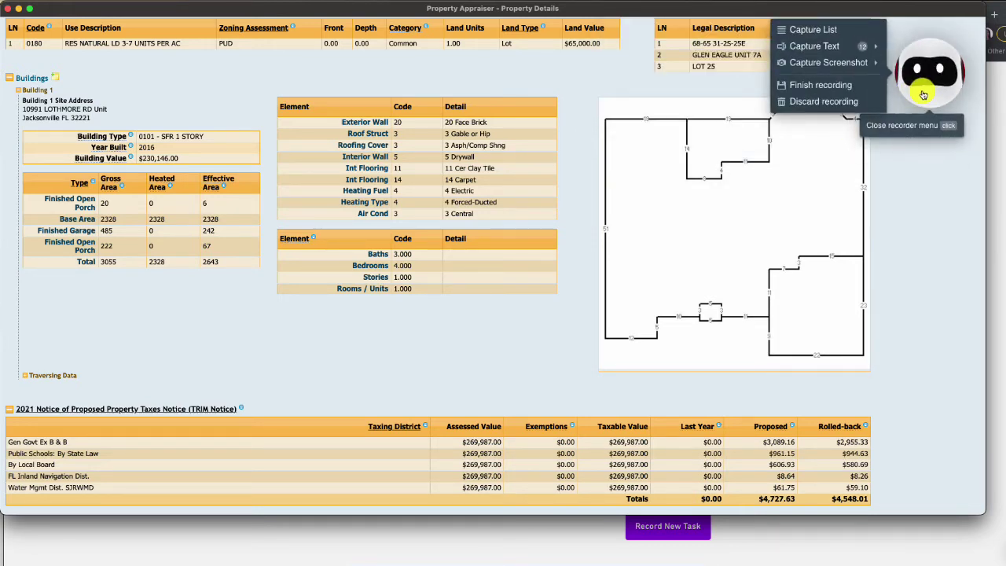
pyautogui.click(819, 84)
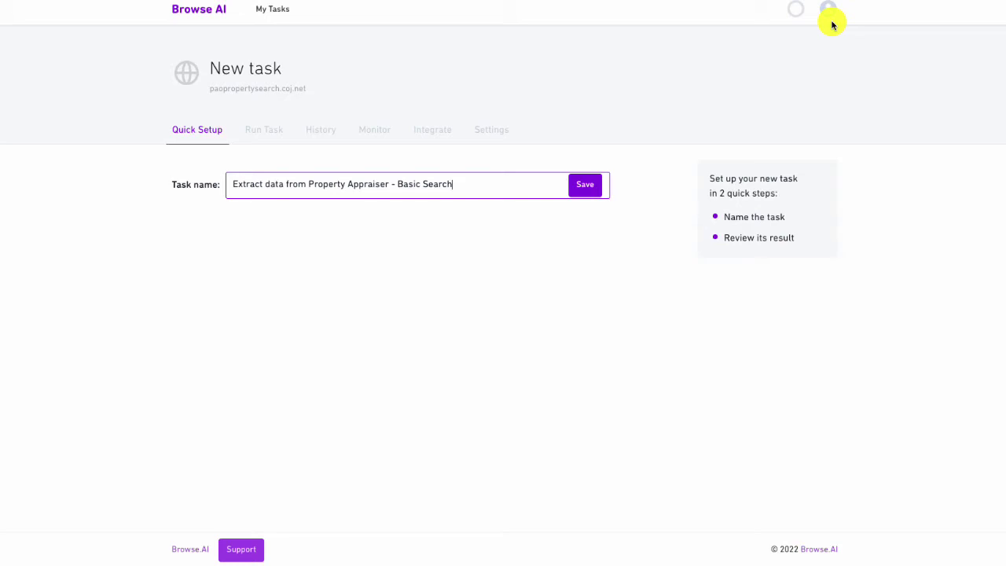
# Save the task and download its 12 captured texts as a CSV file
pyautogui.click(581, 198)
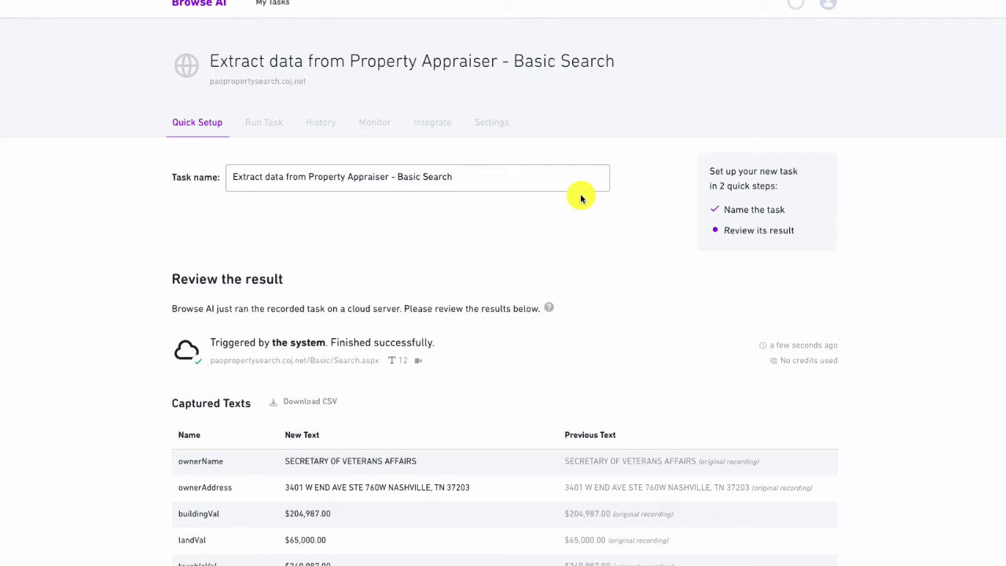
pyautogui.scroll(-5, 657, 329)
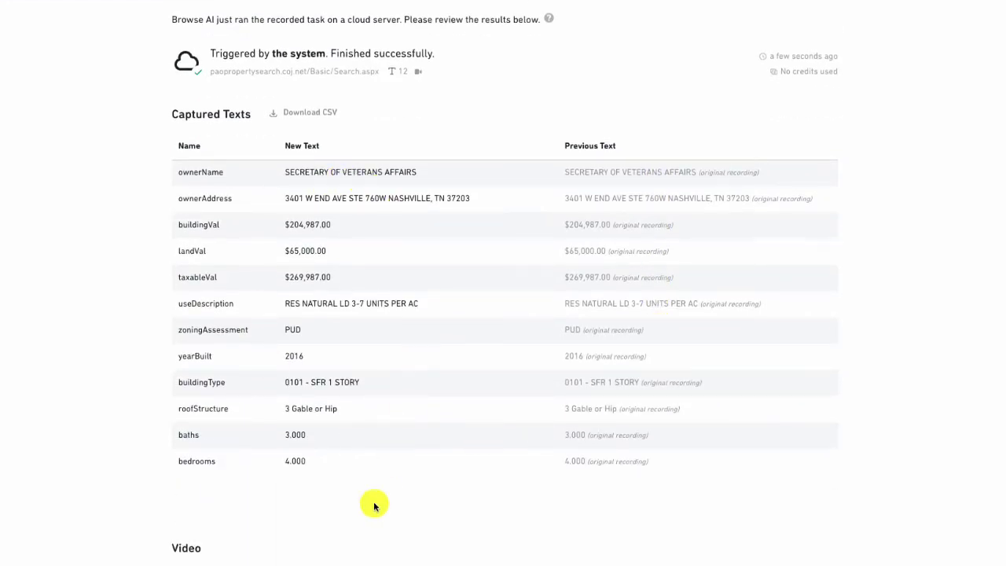
pyautogui.click(293, 114)
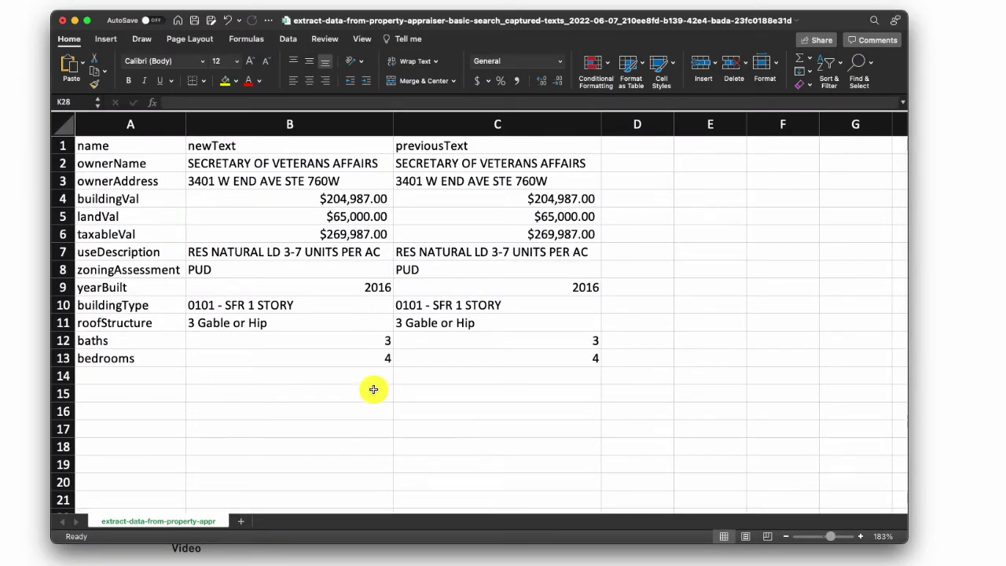
pyautogui.click(24, 324)
# Watch the test run video and confirm the results with Yes, looks good
pyautogui.scroll(-1, 118, 454)
pyautogui.scroll(-5, 118, 455)
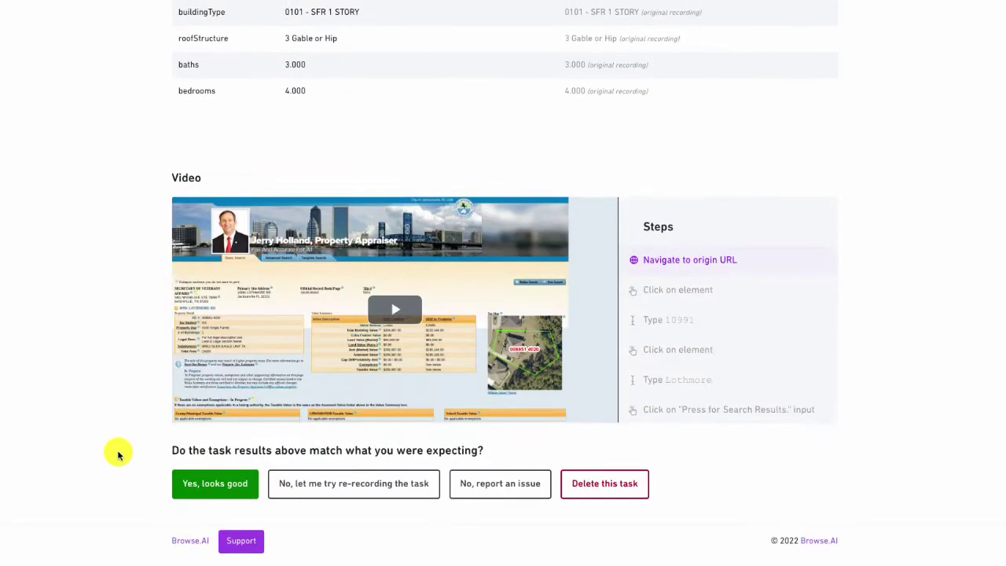
pyautogui.click(398, 326)
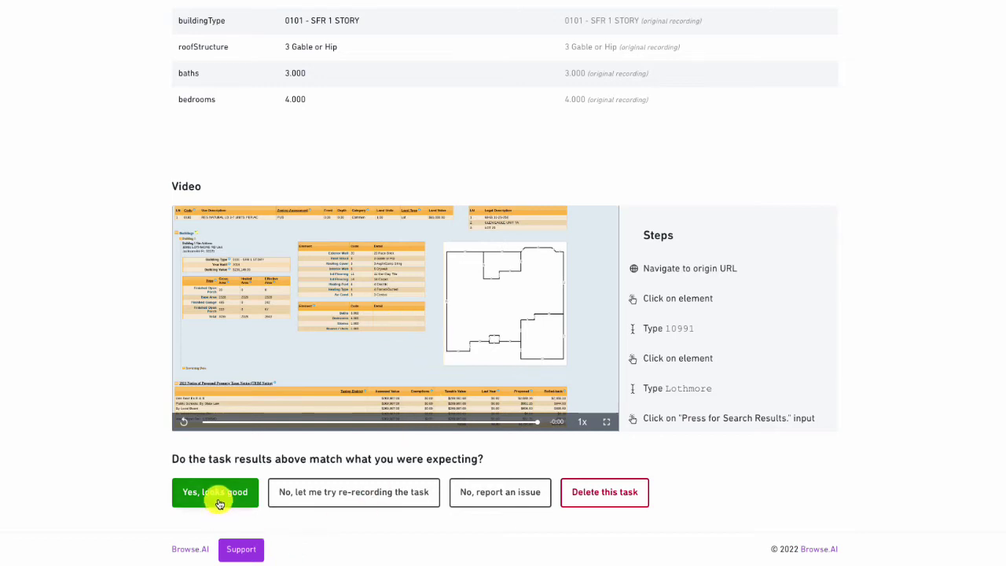
pyautogui.click(219, 503)
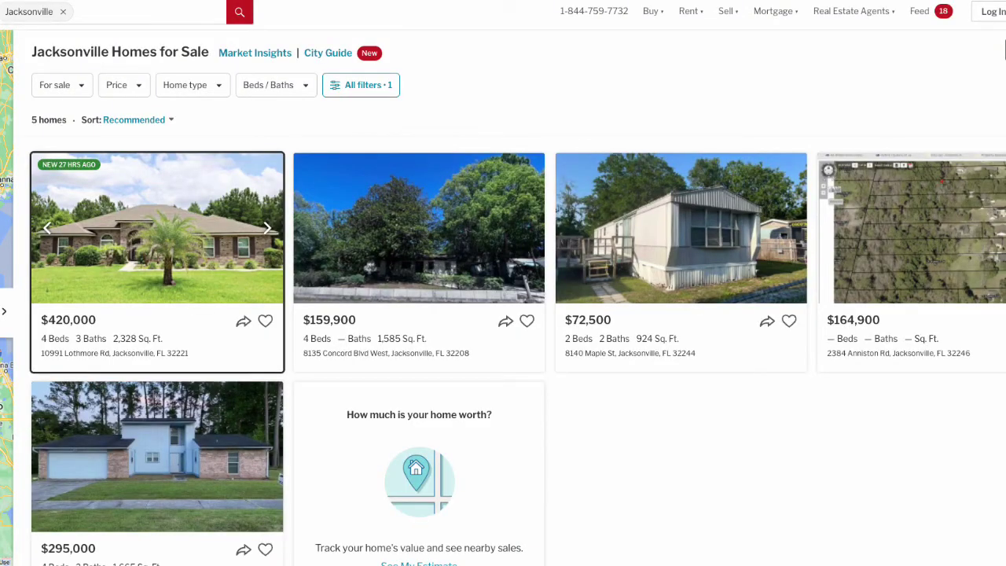
pyautogui.moveTo(641, 16)
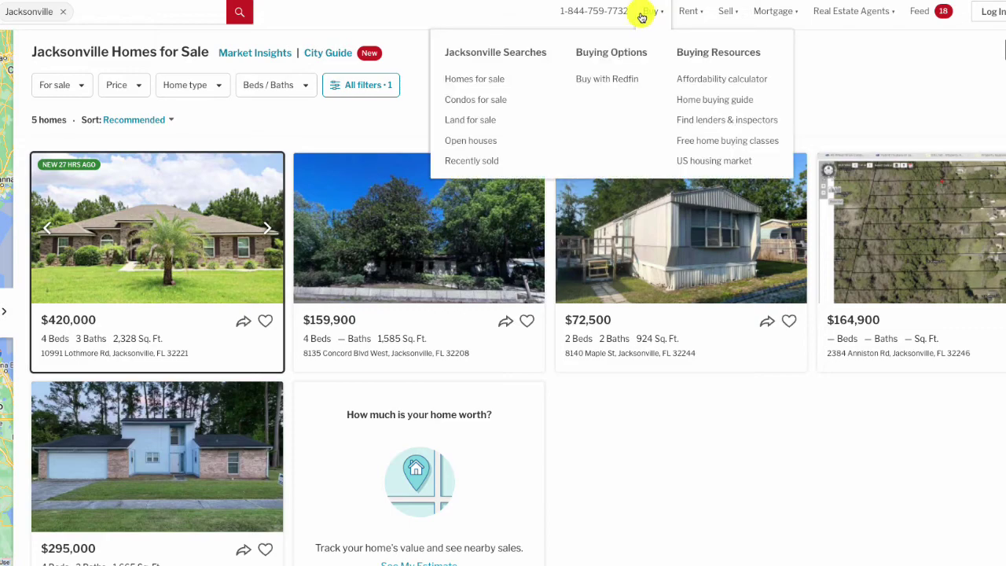
pyautogui.click(344, 85)
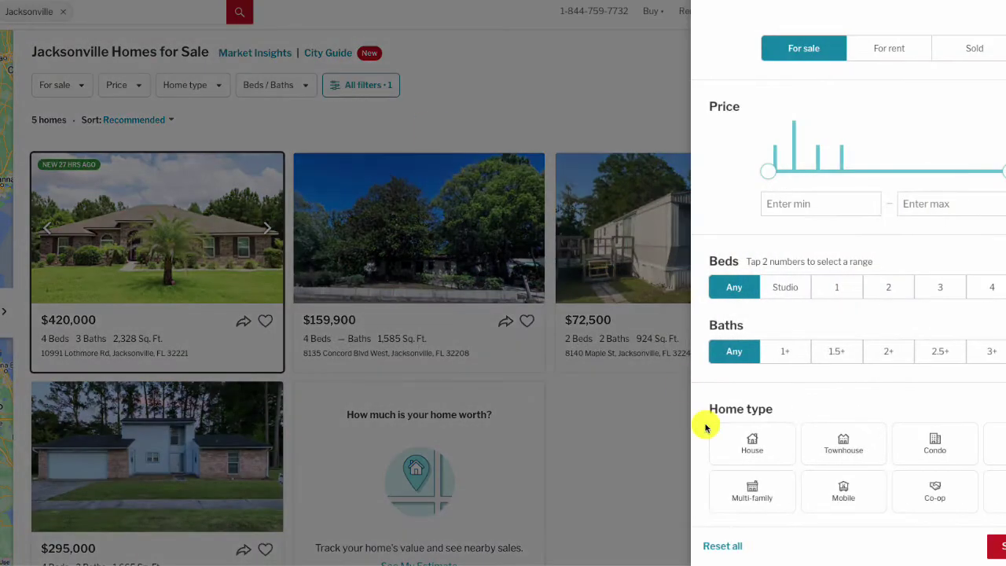
pyautogui.scroll(-10, 707, 428)
pyautogui.click(908, 286)
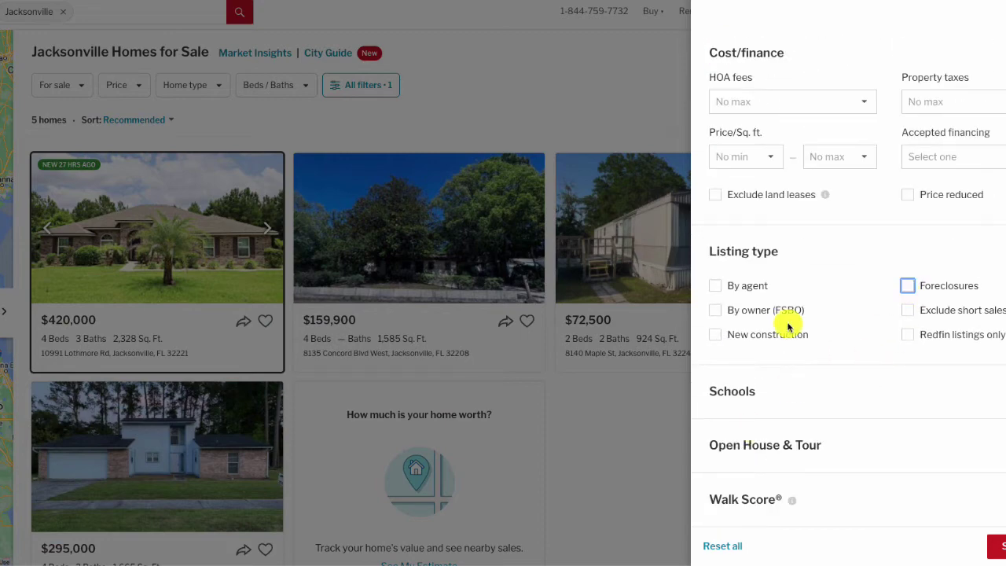
pyautogui.click(715, 334)
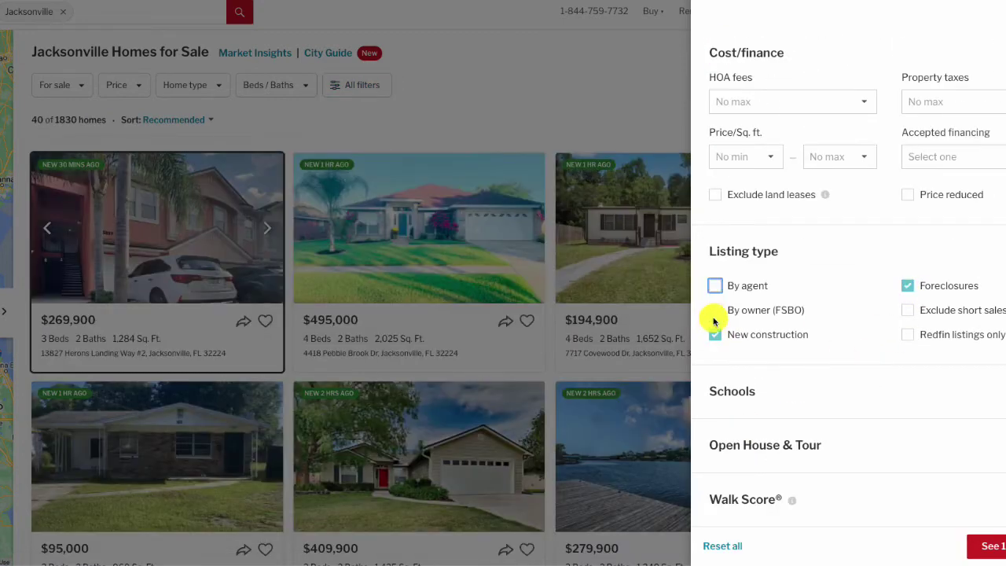
pyautogui.click(715, 332)
pyautogui.click(907, 285)
pyautogui.click(715, 309)
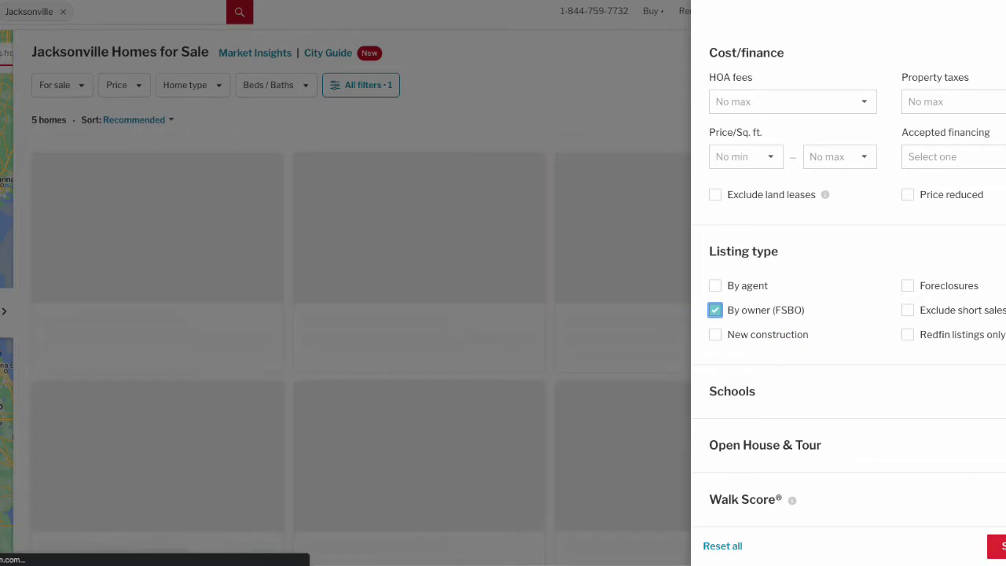
pyautogui.click(996, 545)
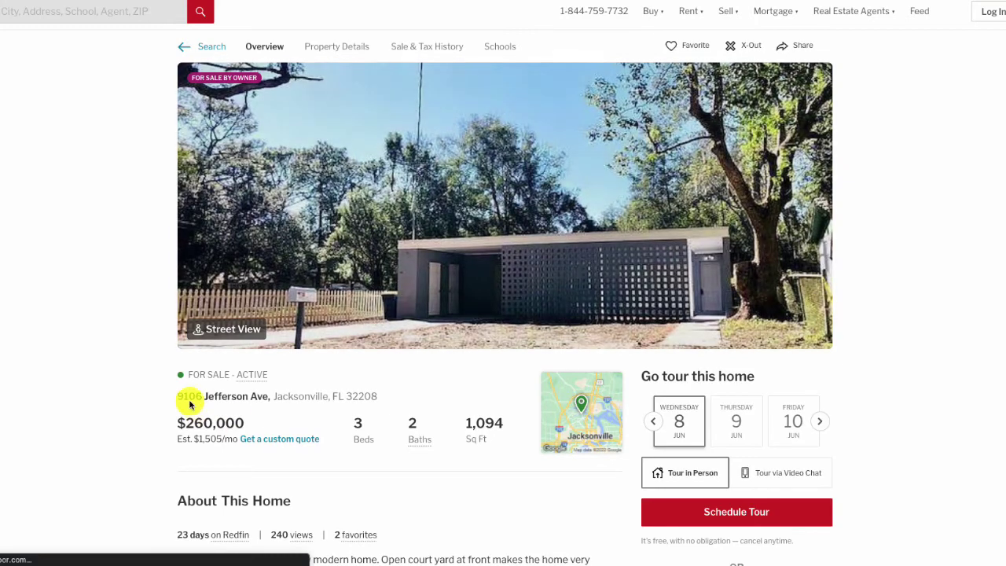
pyautogui.moveTo(176, 401); pyautogui.dragTo(196, 398)
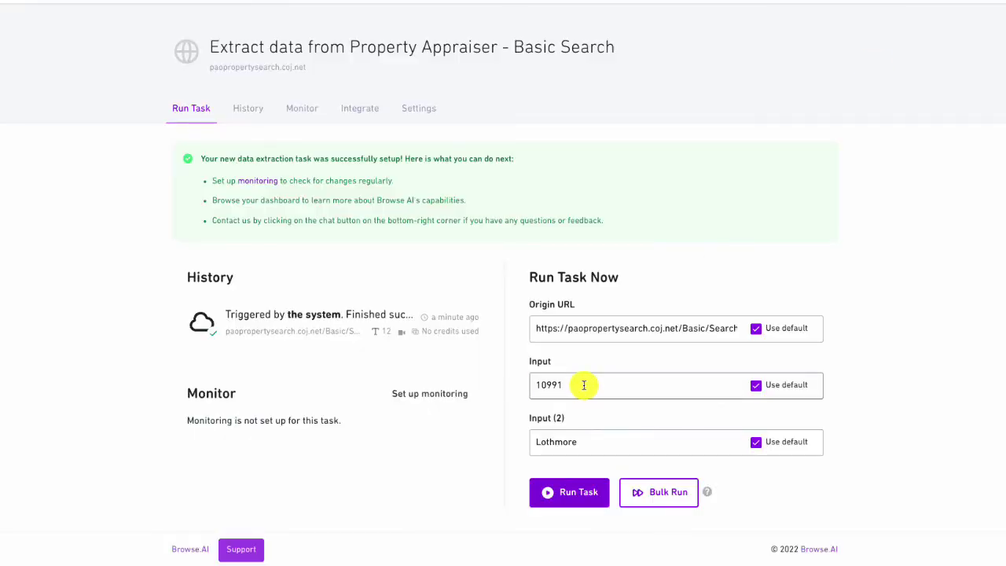
pyautogui.tripleClick(589, 384)
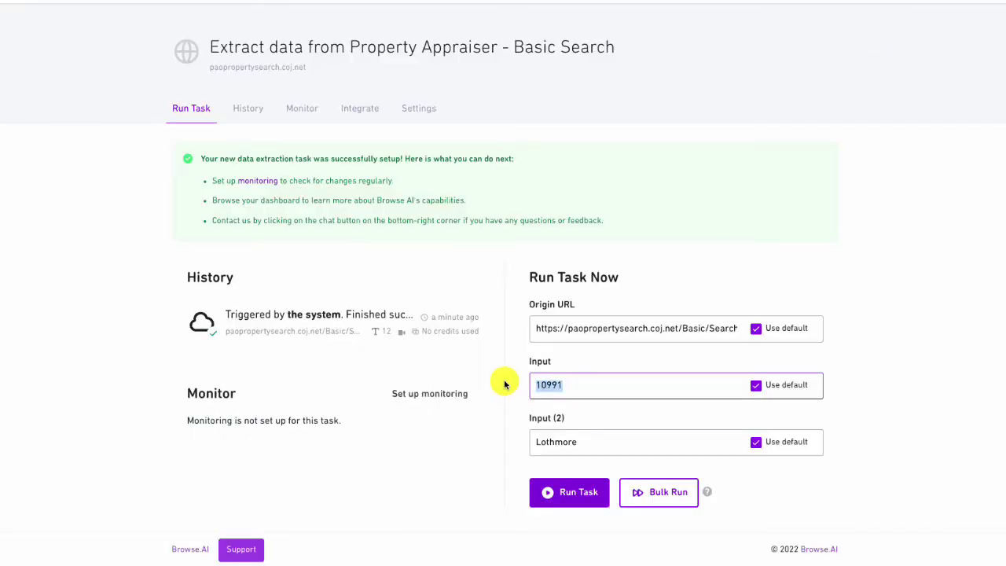
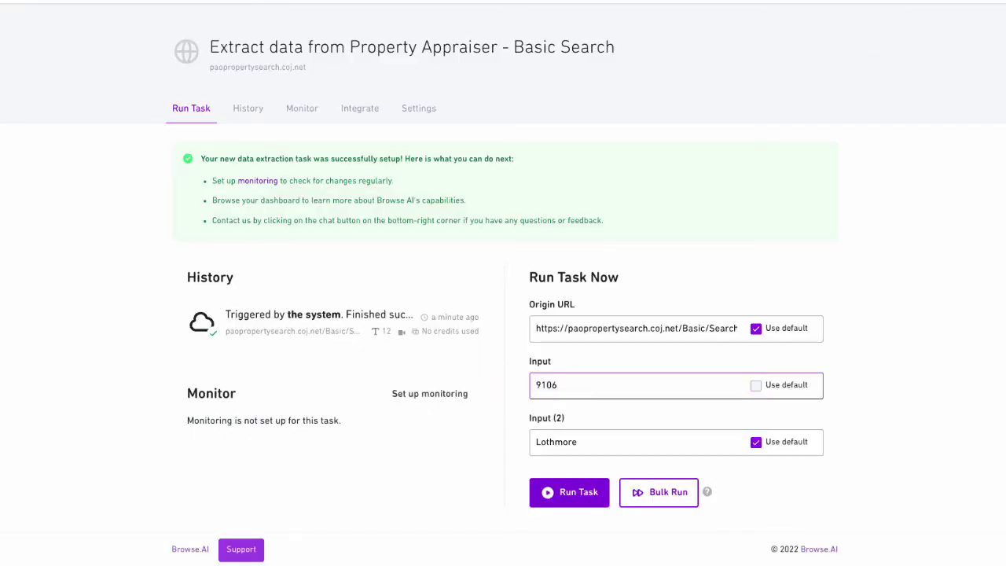
pyautogui.tripleClick(566, 440)
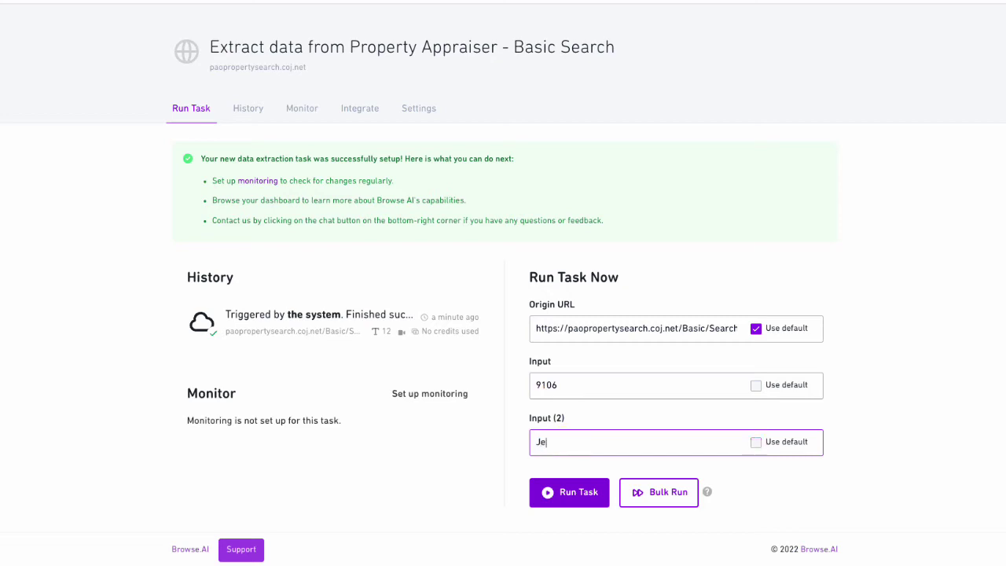
pyautogui.click(581, 492)
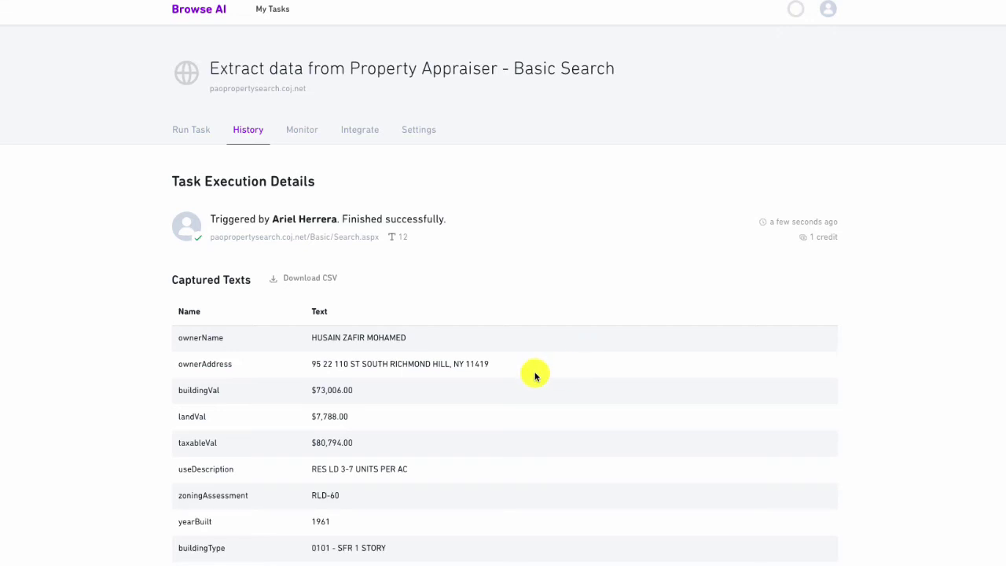
pyautogui.scroll(-2, 454, 412)
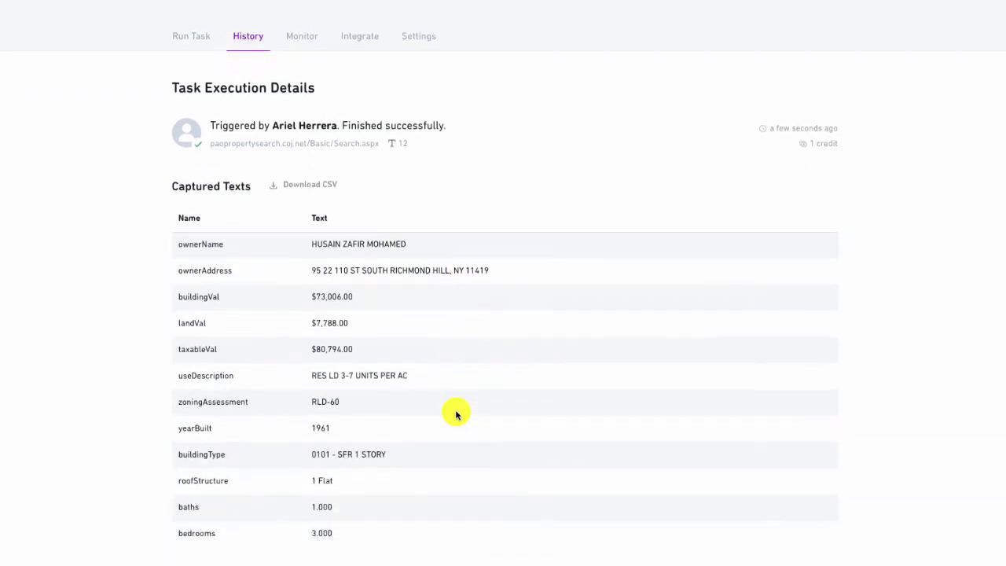
pyautogui.scroll(-1, 456, 414)
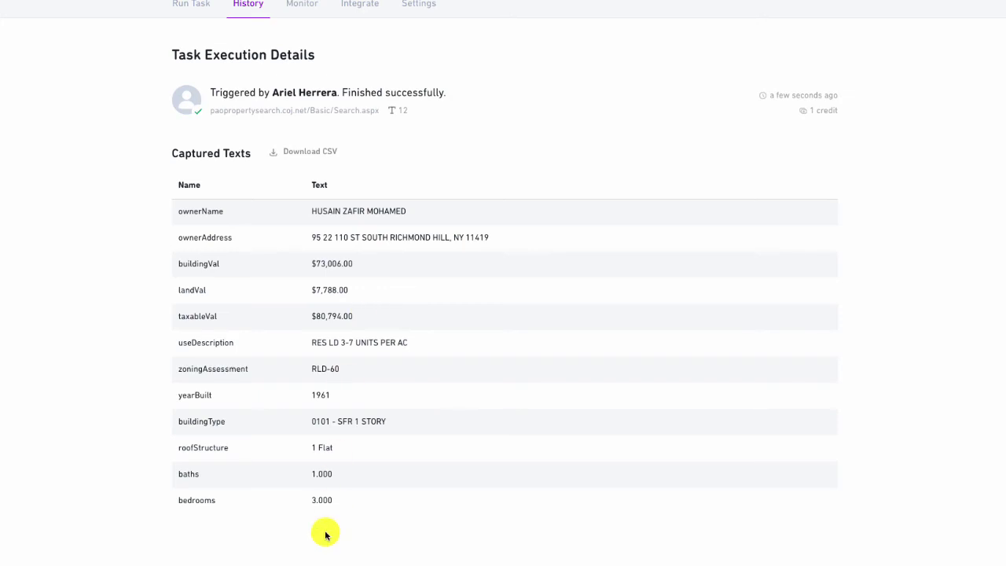
pyautogui.scroll(-3, 325, 532)
pyautogui.scroll(6, 325, 532)
pyautogui.scroll(-9, 330, 528)
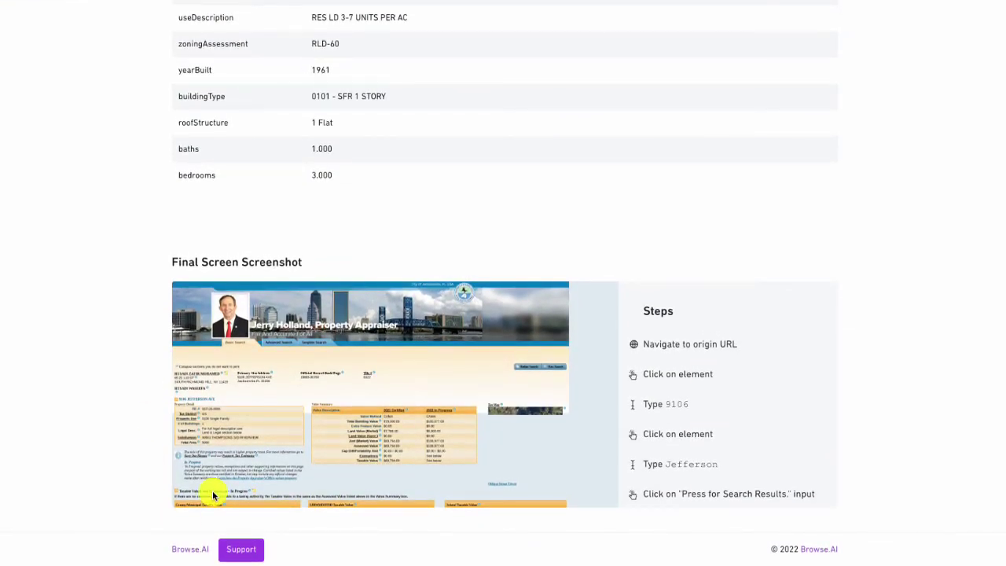
pyautogui.scroll(1, 146, 439)
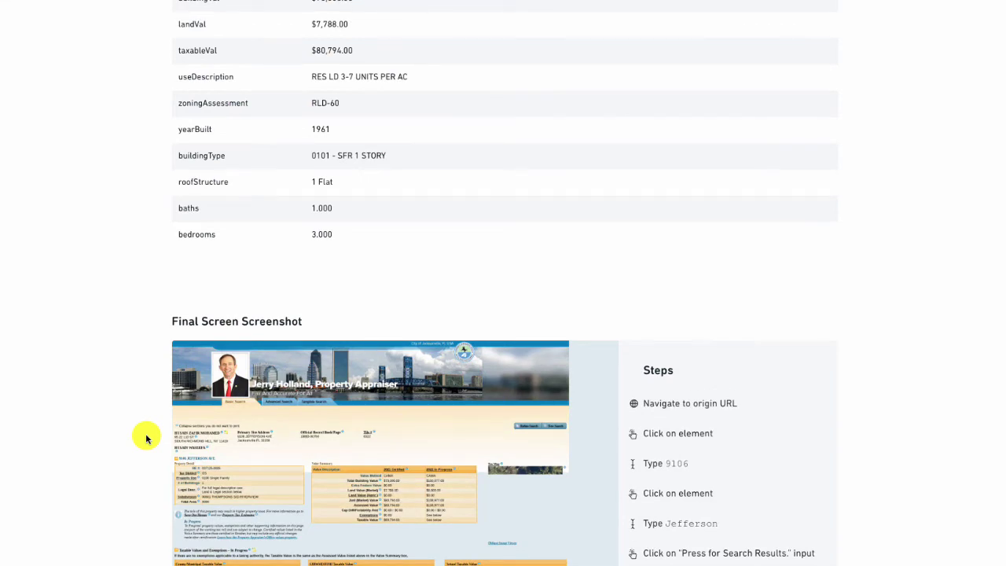
pyautogui.scroll(5, 146, 439)
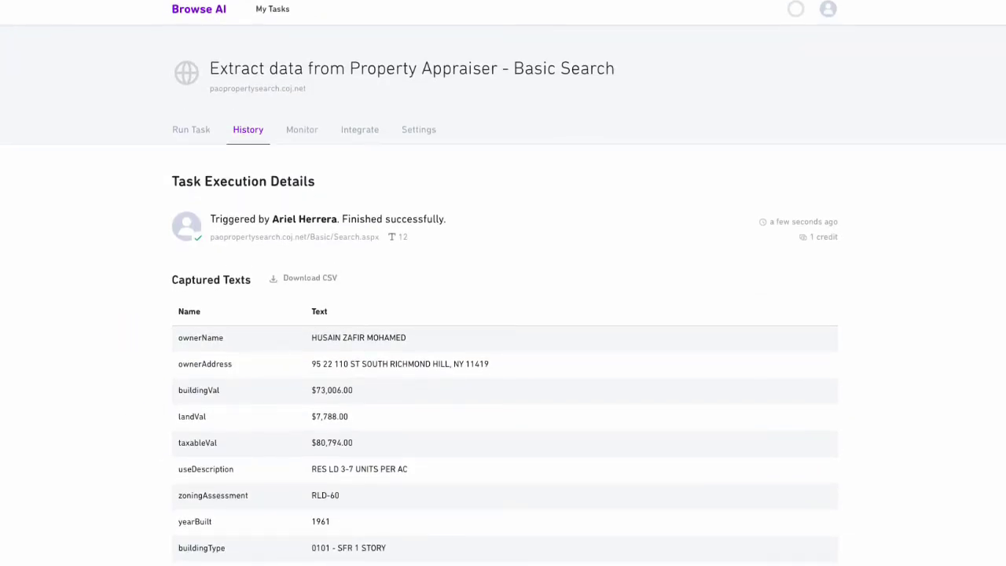
# Open the task's Rest API integration and view its originUrl, input and input_2 parameters
pyautogui.click(360, 132)
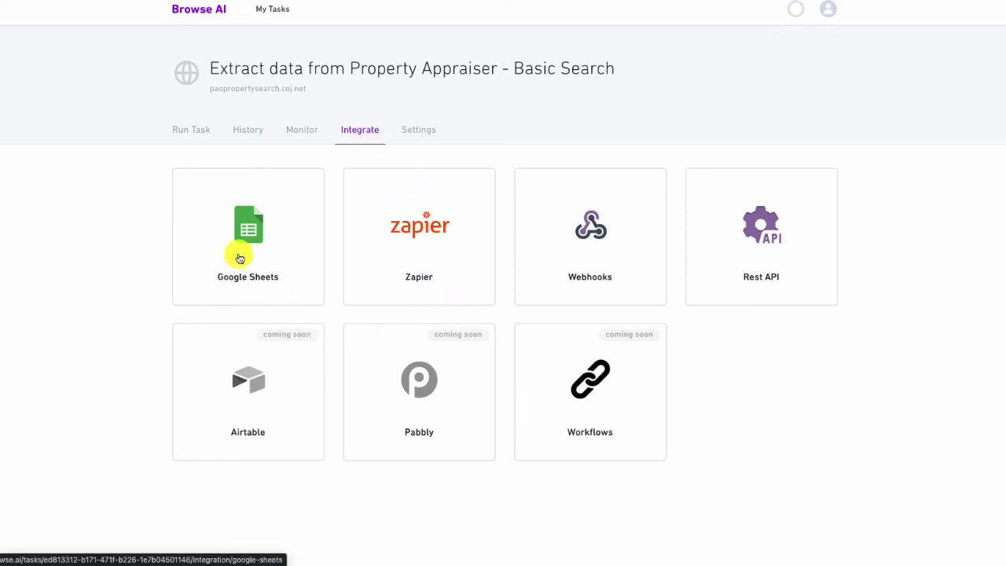
pyautogui.click(762, 247)
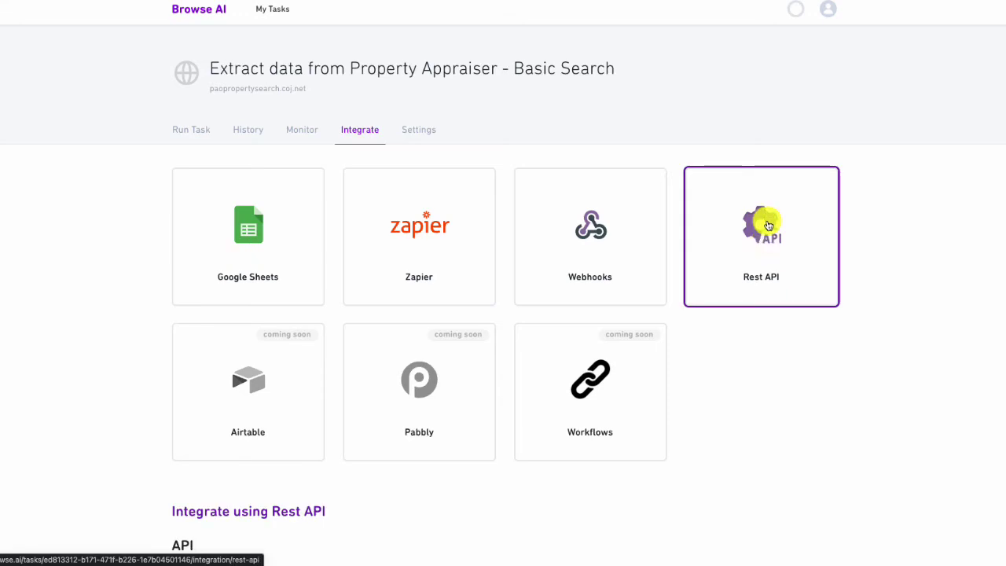
pyautogui.scroll(-3, 721, 431)
pyautogui.scroll(-1, 722, 431)
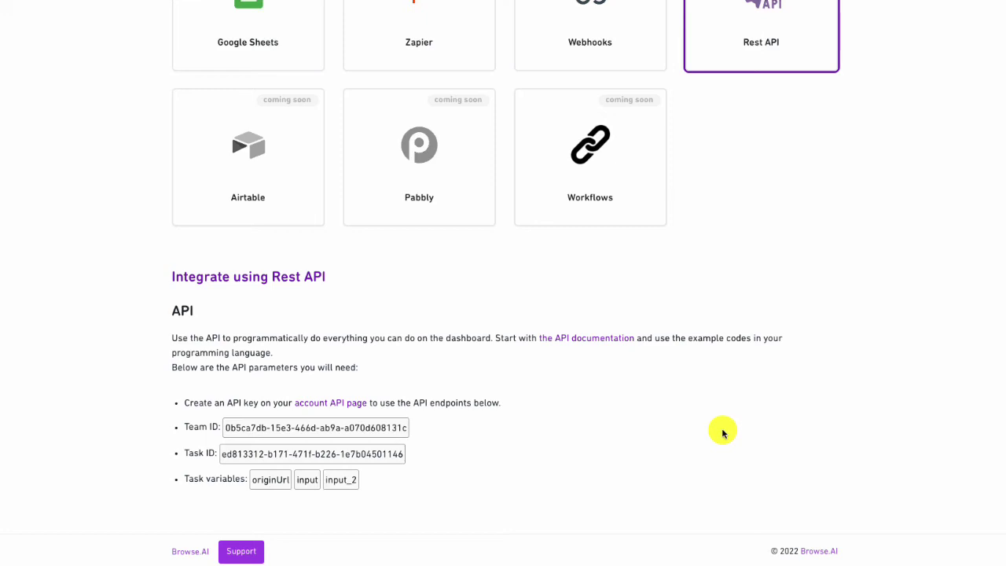
# Scroll back to the top of the task page
pyautogui.scroll(3, 723, 431)
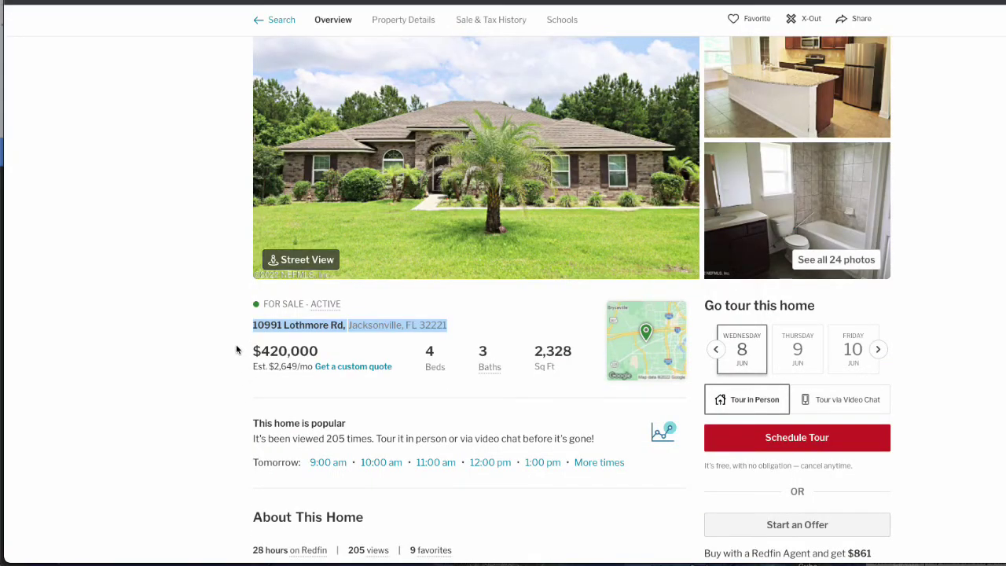
# Select and copy the foreclosure listing's full street address from the Redfin page
pyautogui.click(240, 337)
pyautogui.moveTo(245, 328); pyautogui.dragTo(254, 323)
pyautogui.click(453, 322)
pyautogui.rightClick(270, 330)
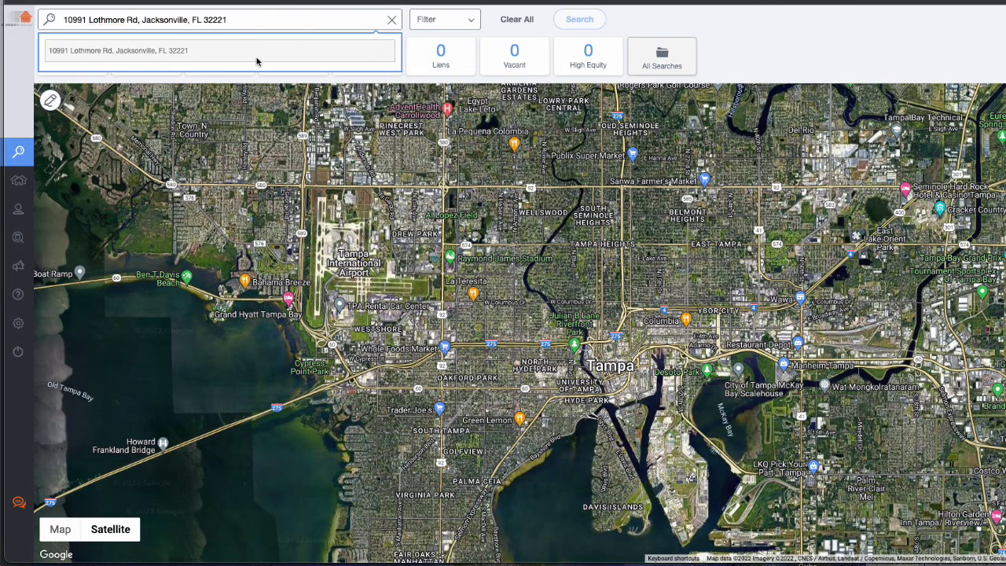
# Open PropStream's property details for the listing and highlight the owner, Secretary of Veterans Affairs
pyautogui.click(258, 56)
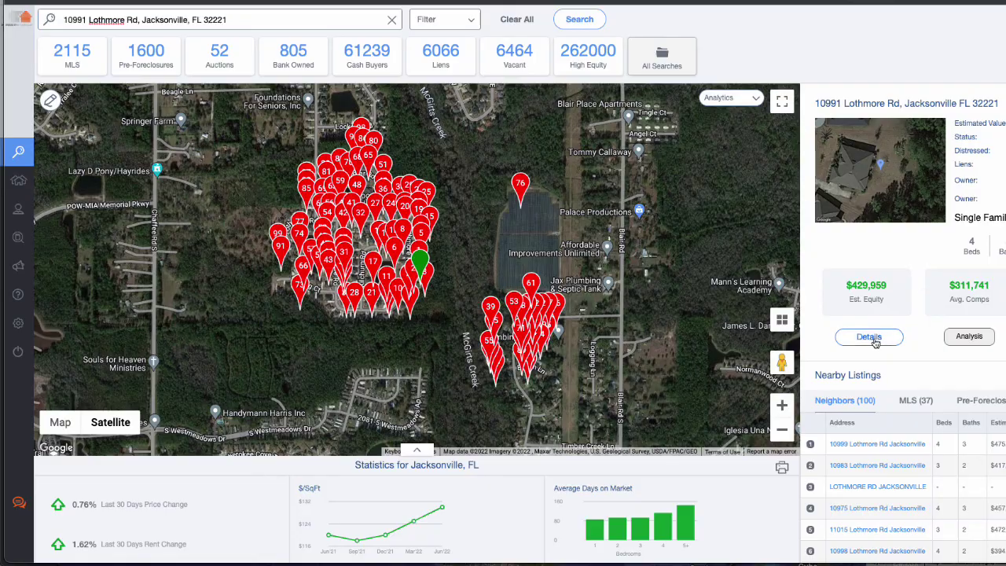
pyautogui.click(873, 340)
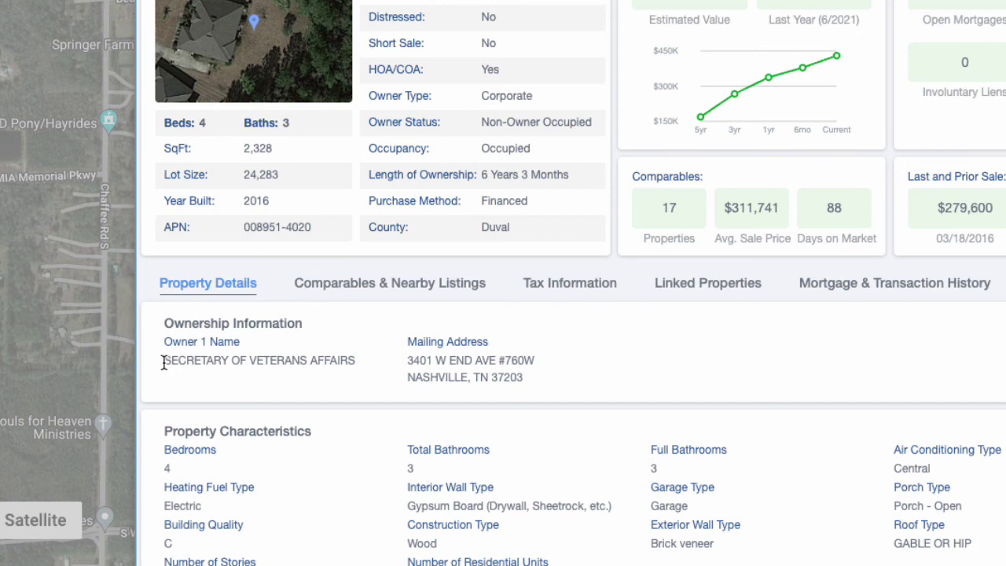
pyautogui.moveTo(164, 362); pyautogui.dragTo(359, 361)
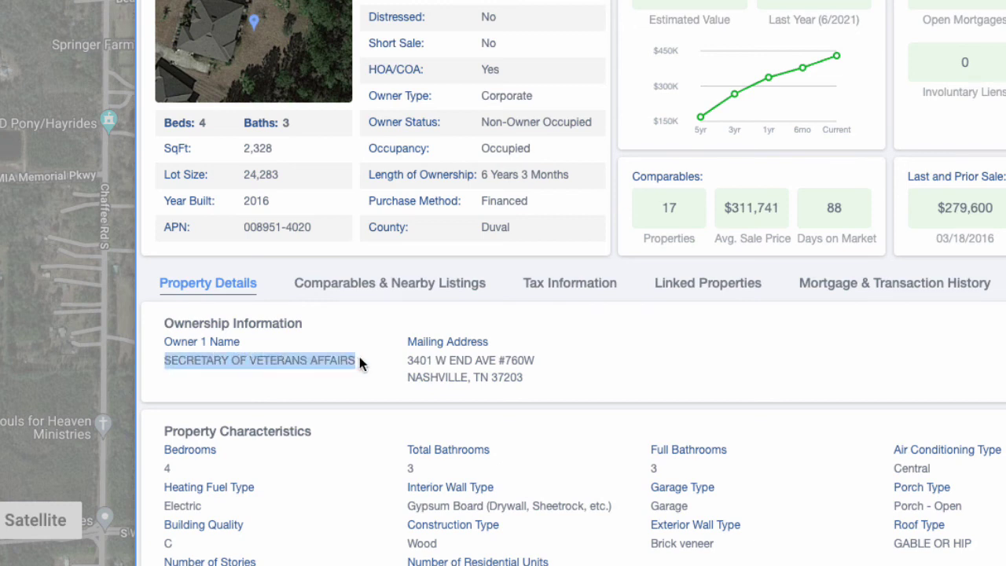